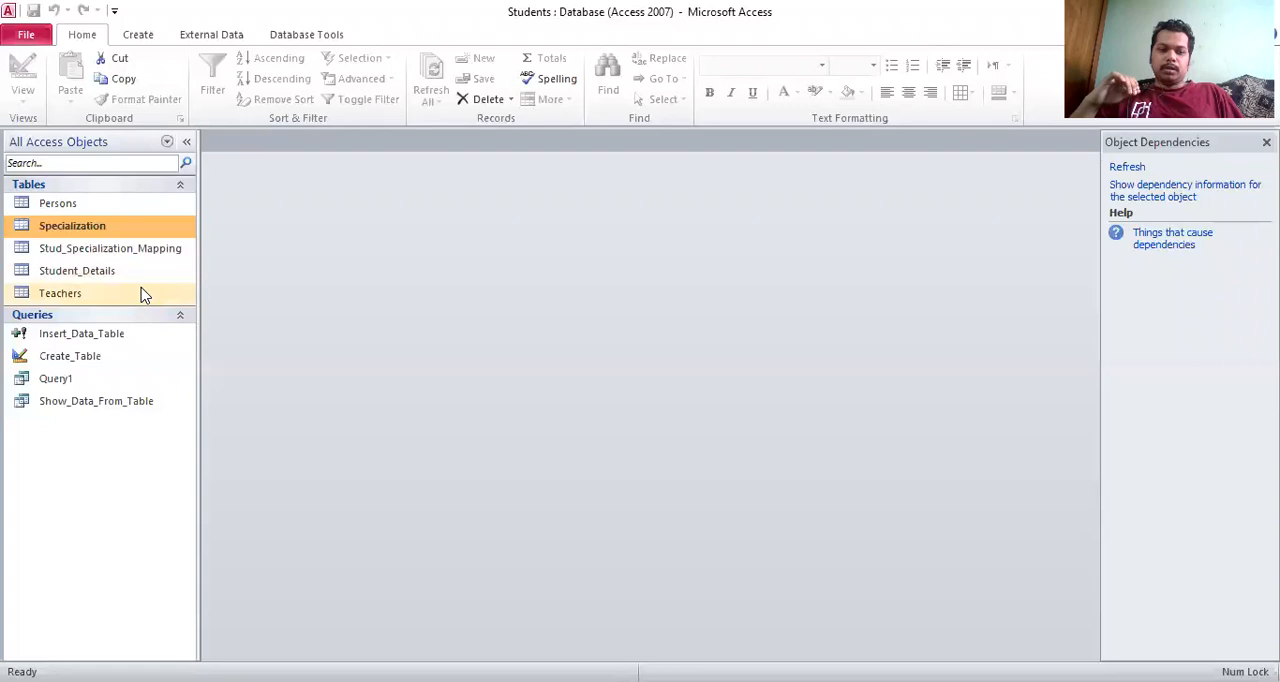
Open the Student_Details, Specialization and Stud_Specialization_Mapping tables as datasheets
click(111, 279)
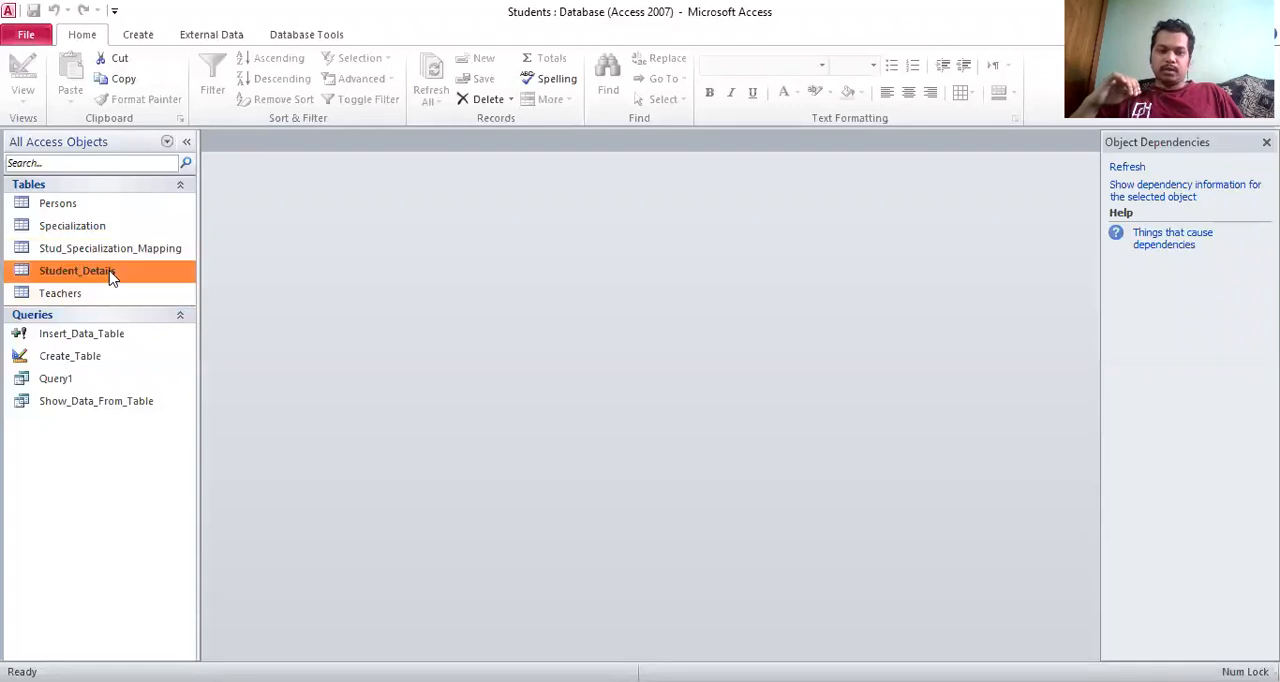
double_click(108, 272)
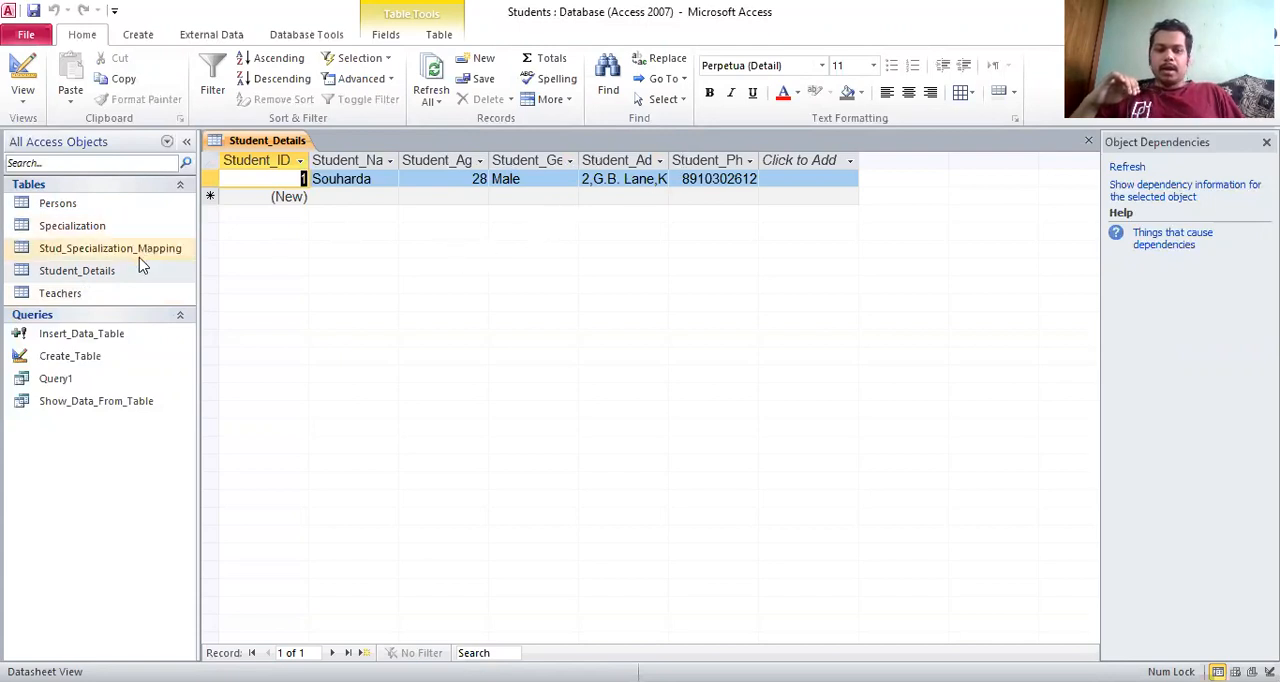
click(113, 228)
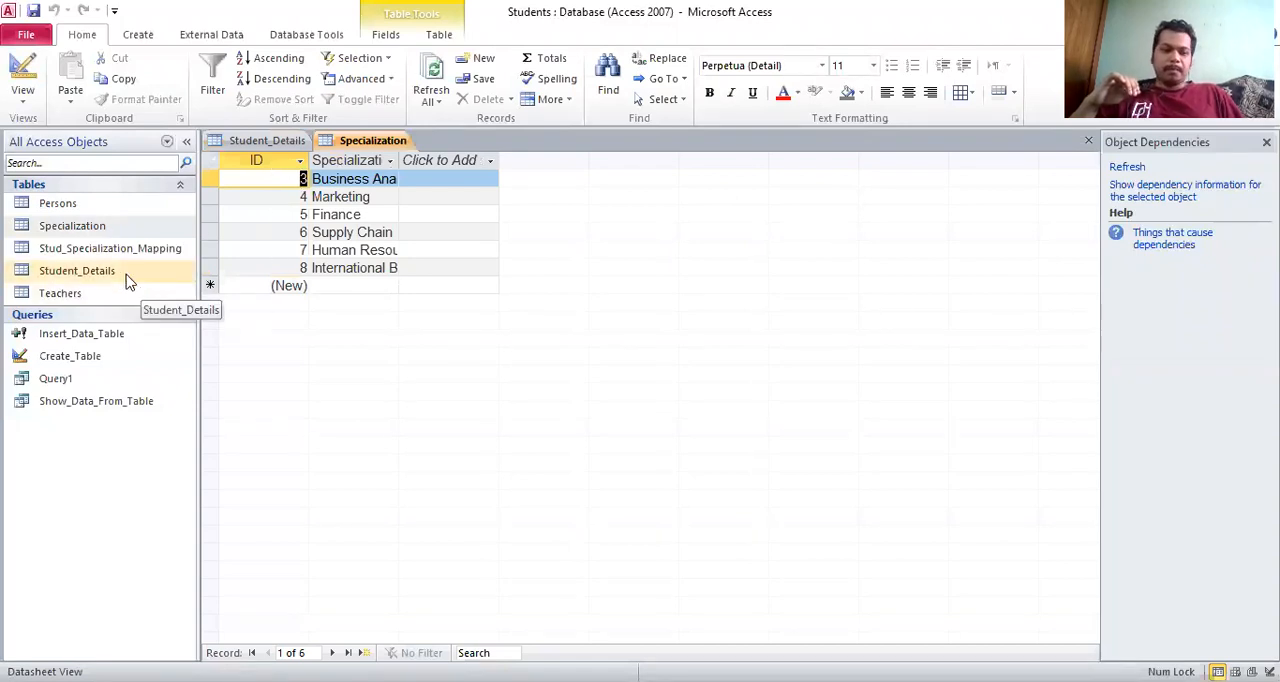
click(110, 248)
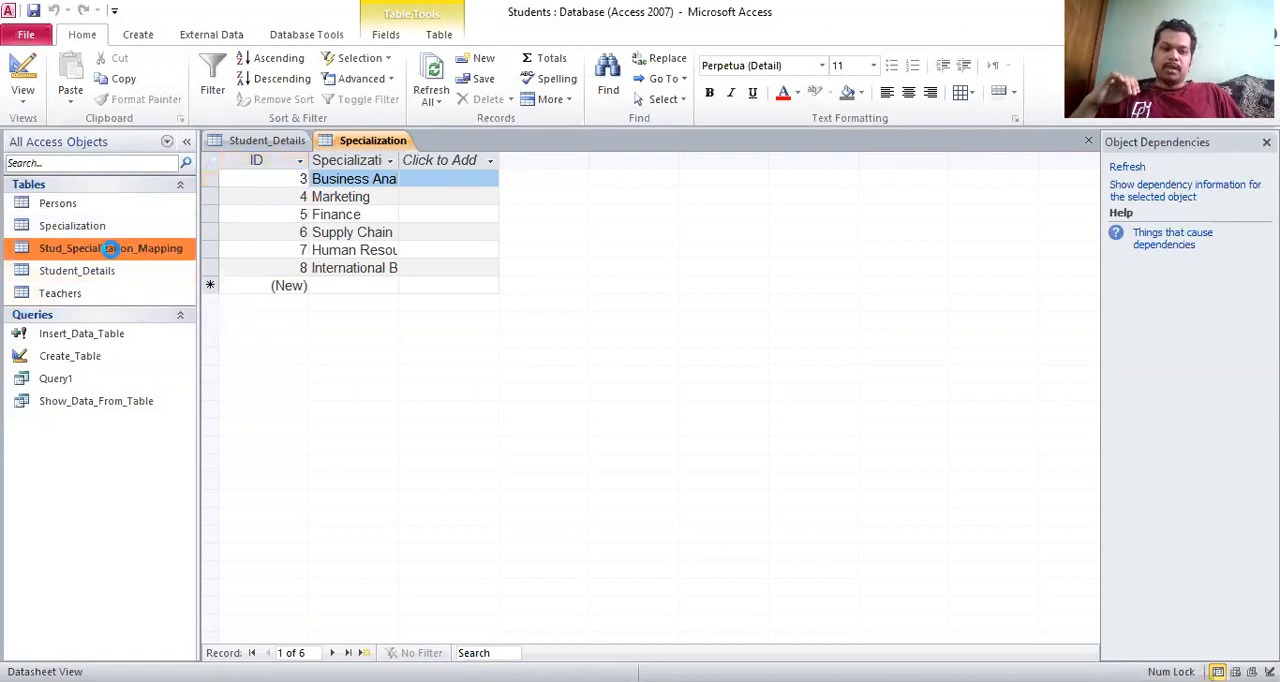
double_click(110, 248)
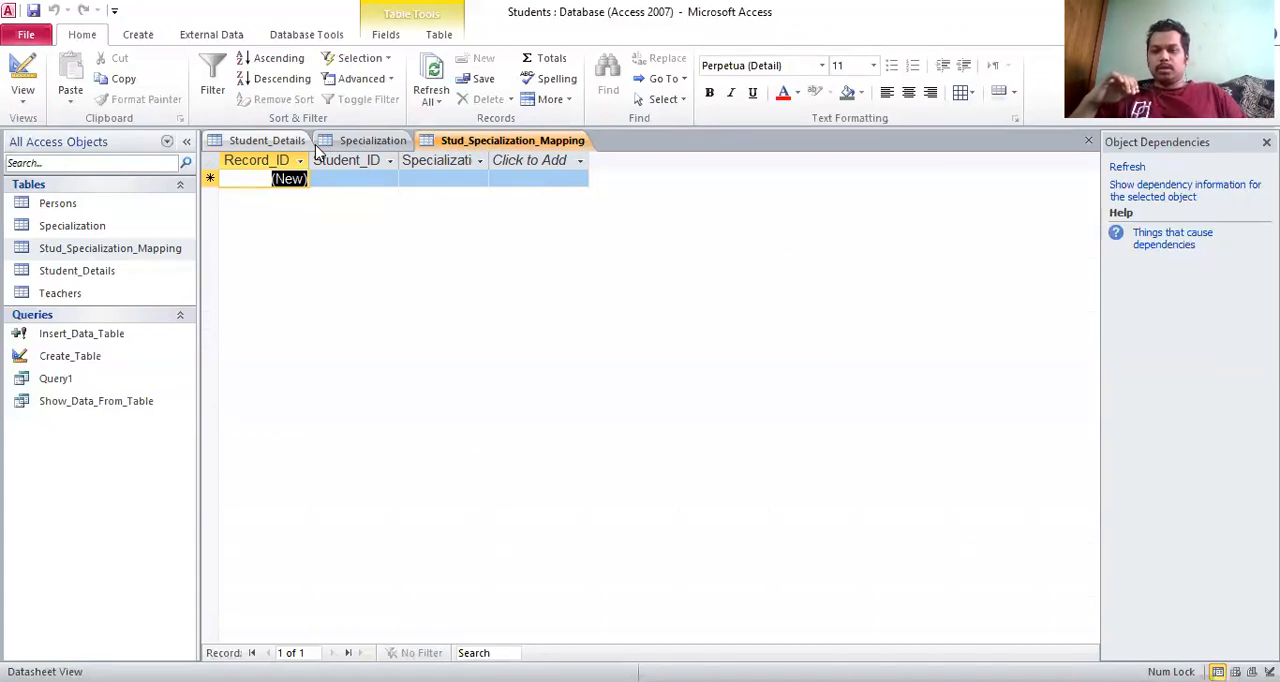
Compare the fields of the Student_Details table with those of the Stud_Specialization_Mapping table
click(448, 148)
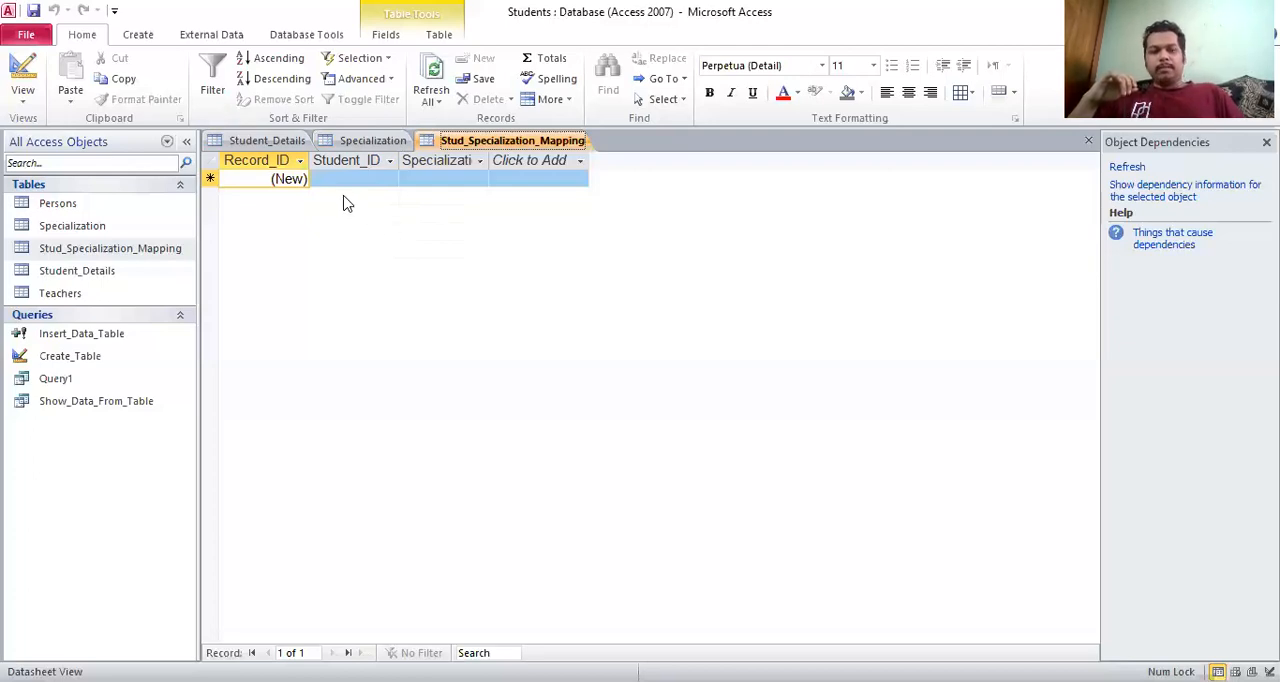
click(267, 142)
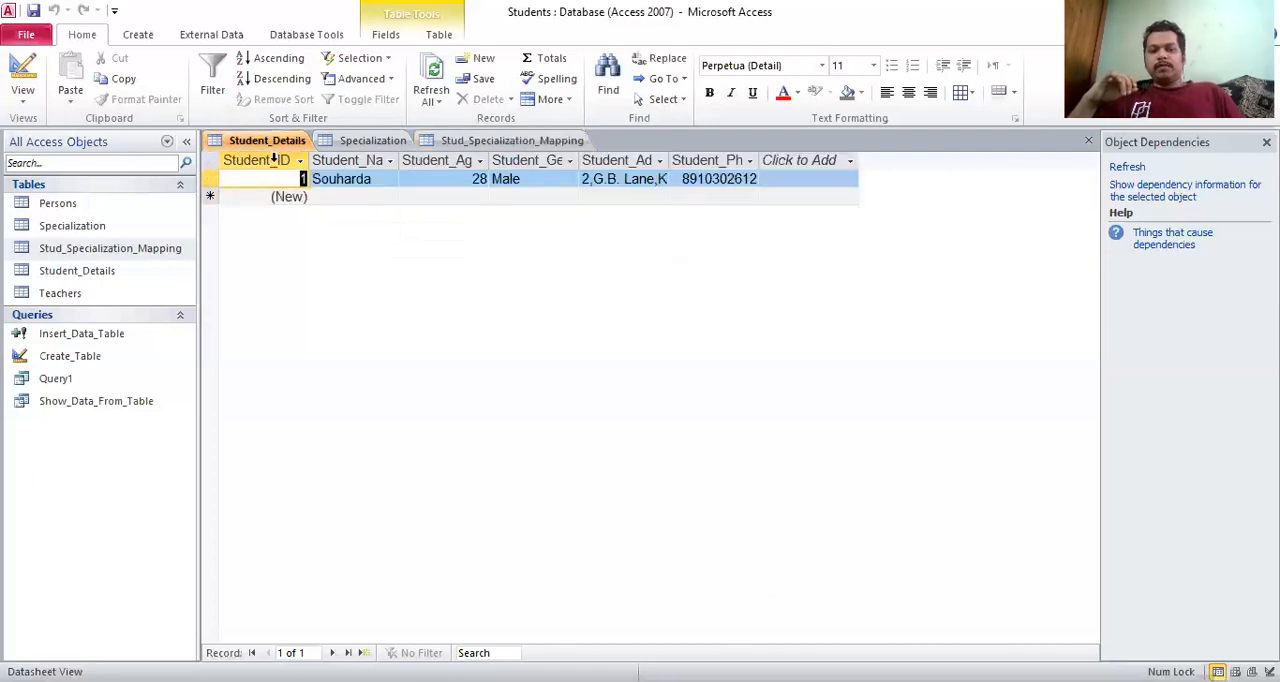
click(462, 141)
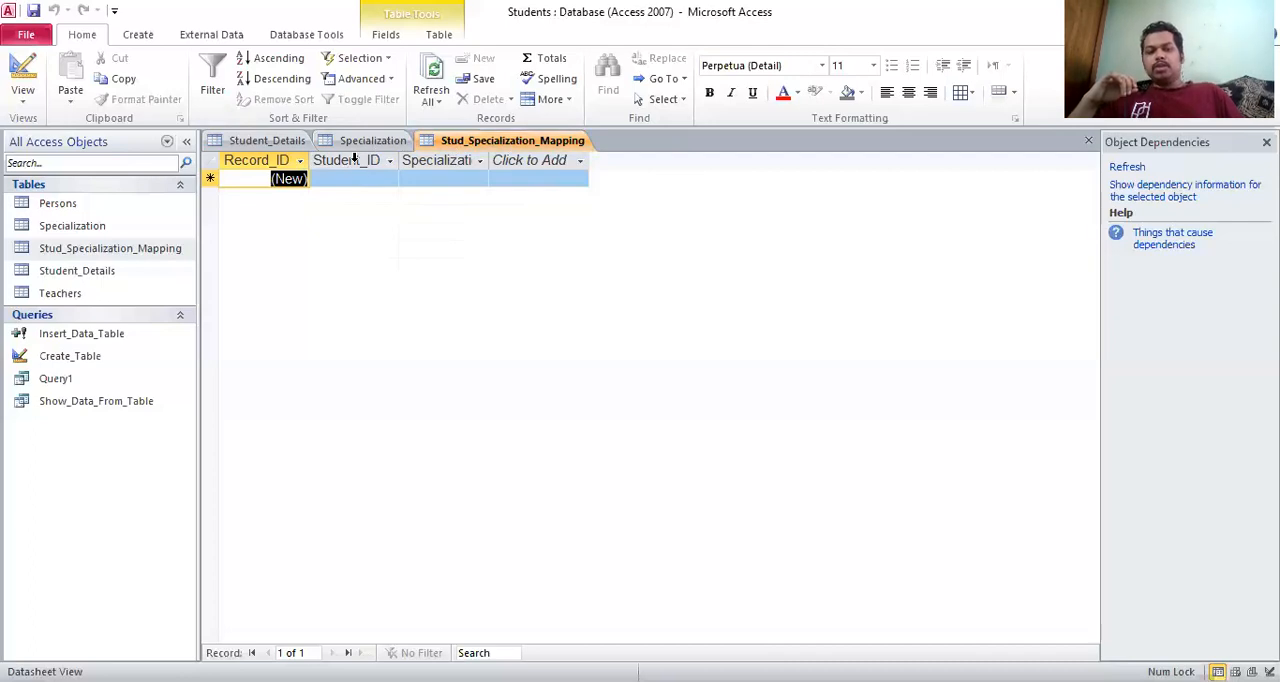
click(272, 141)
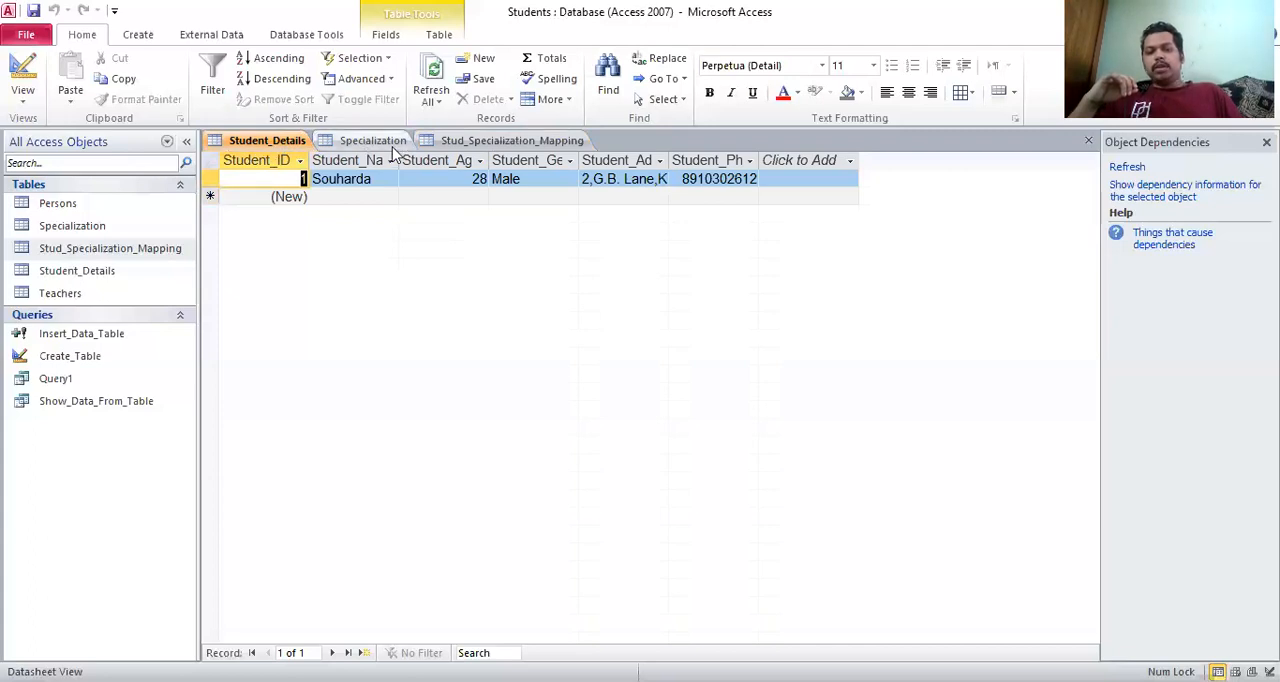
click(448, 142)
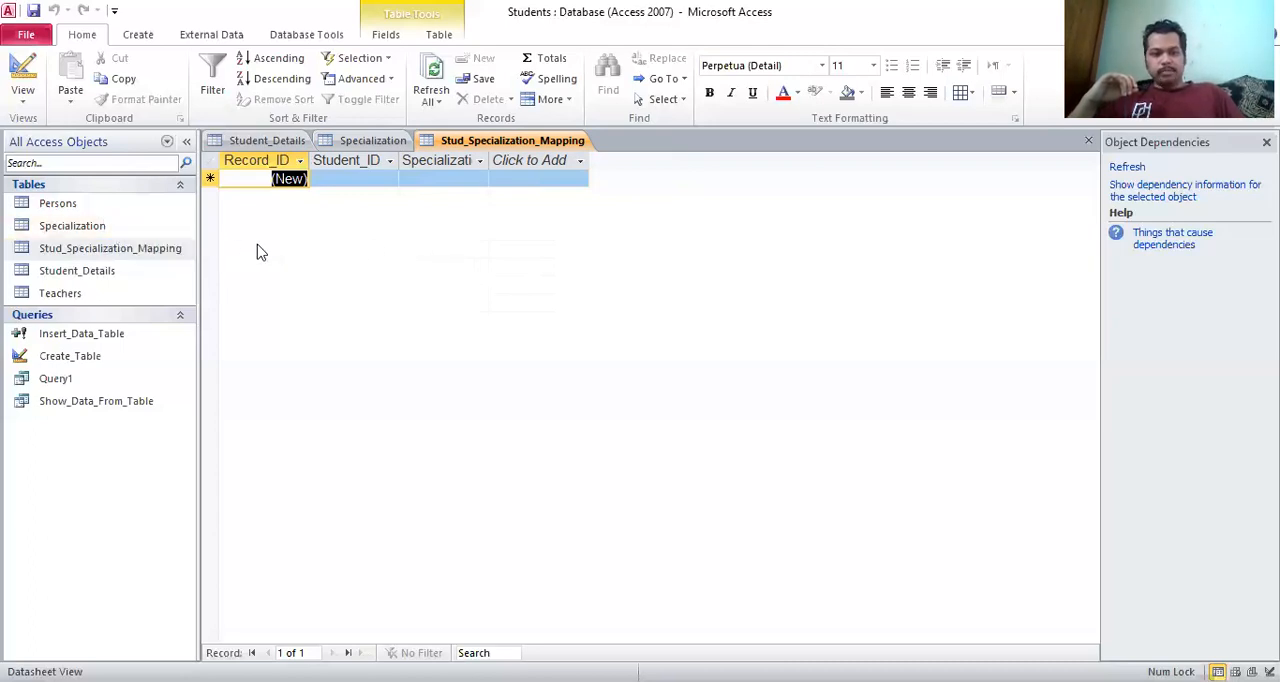
Open the Relationships layout of the Students database
click(308, 36)
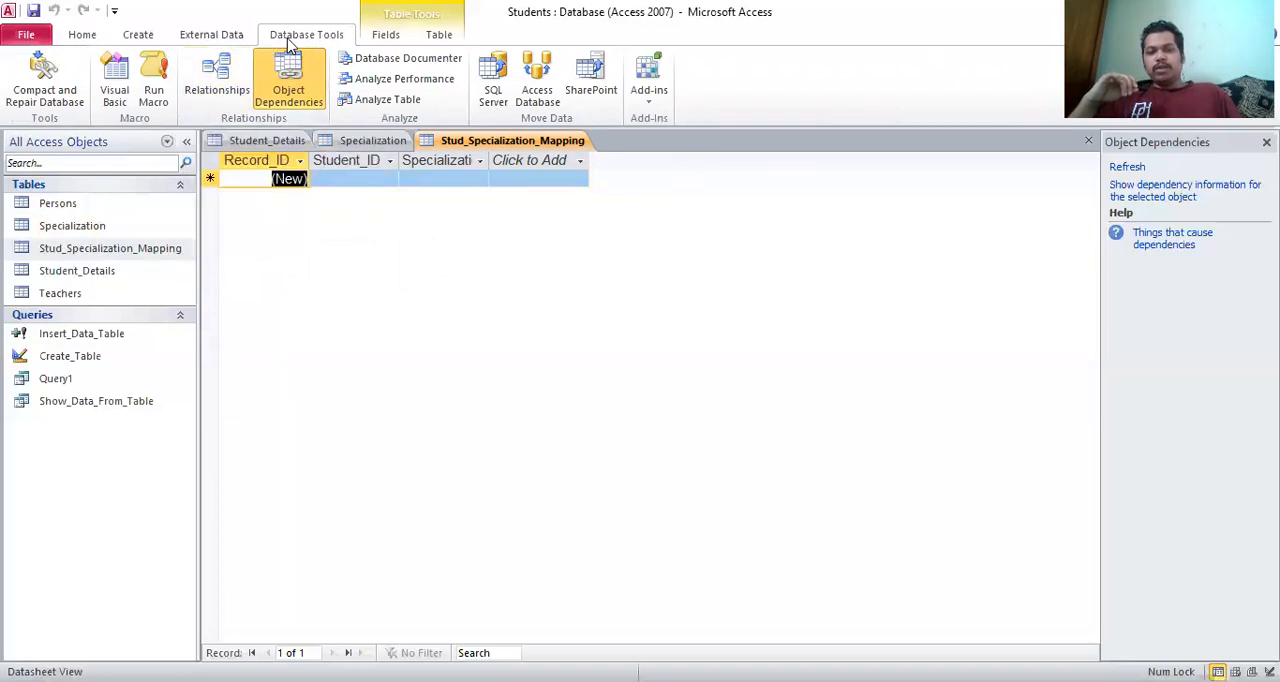
click(220, 78)
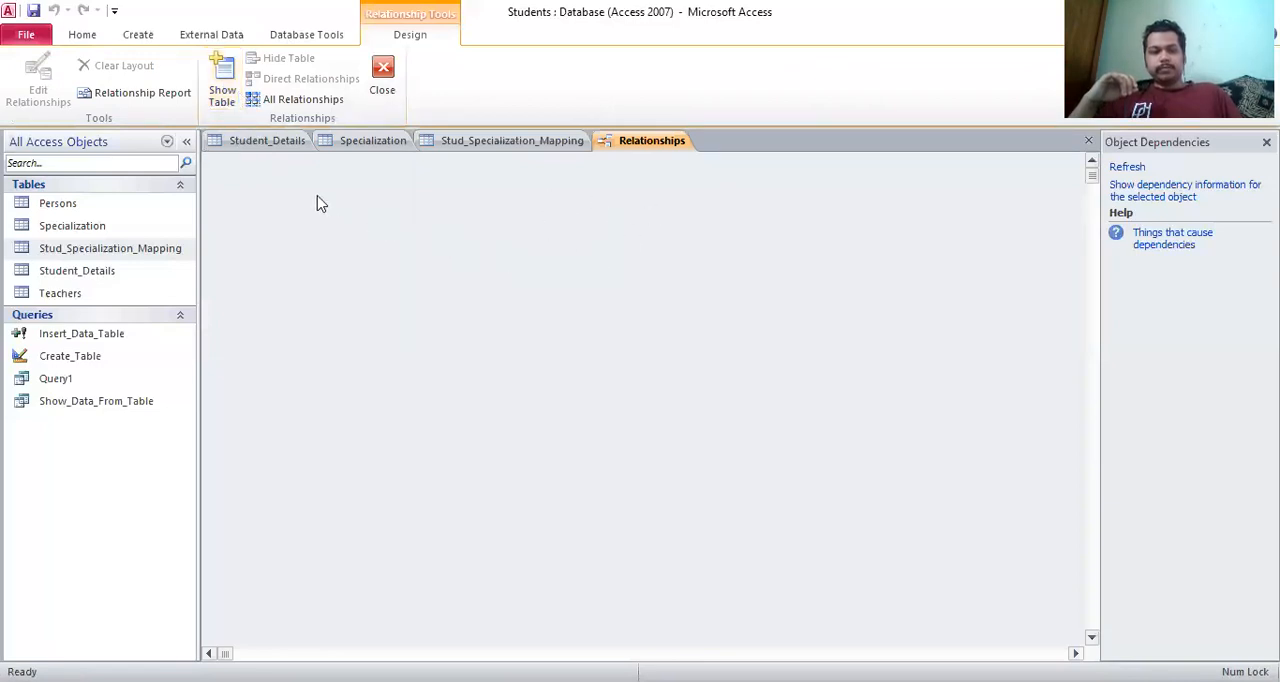
click(170, 253)
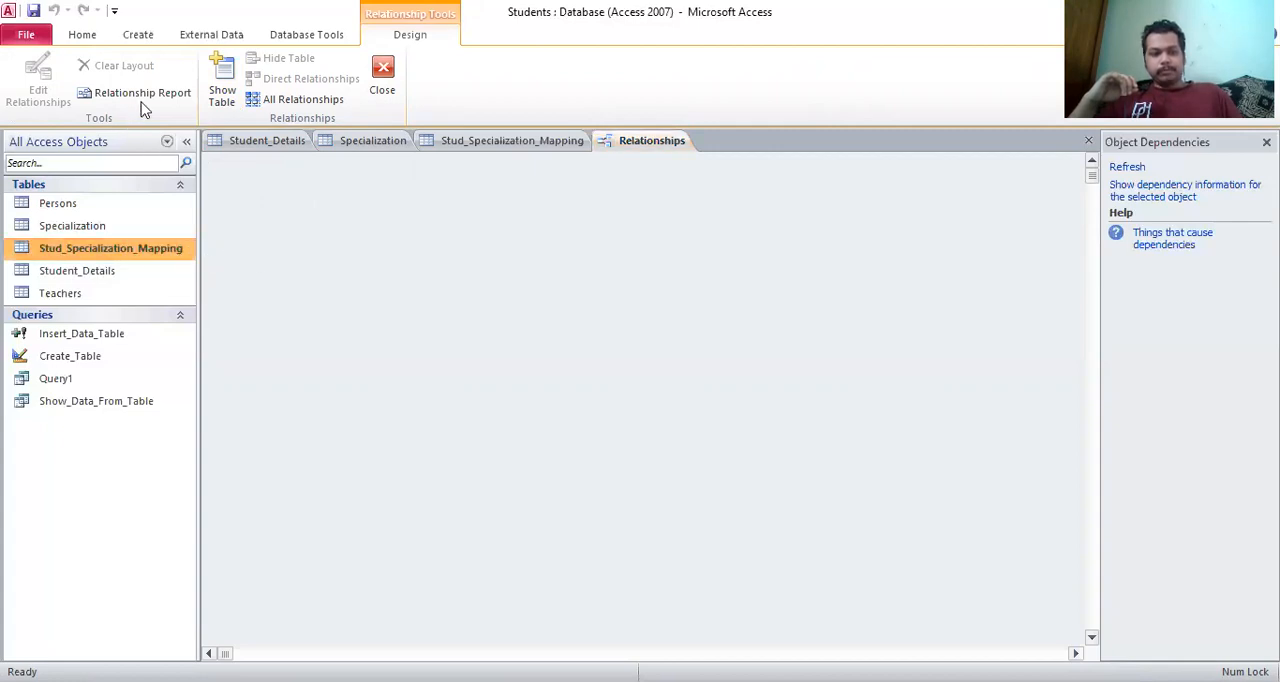
click(224, 88)
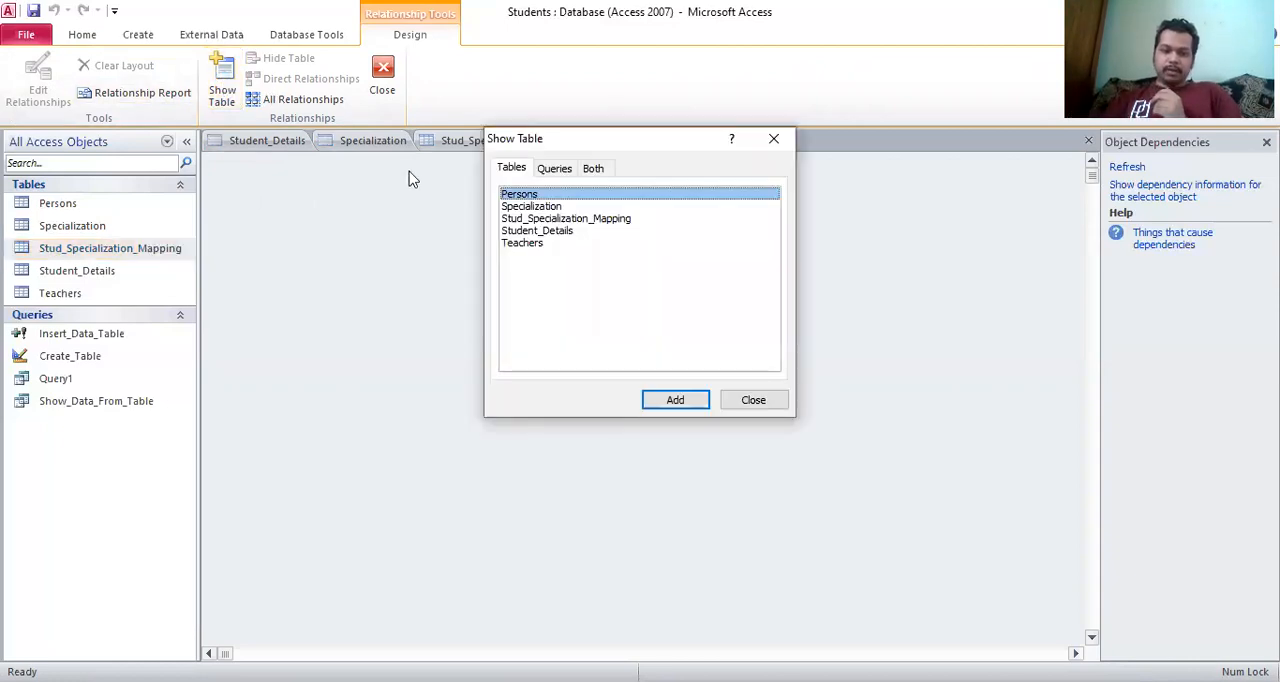
click(775, 137)
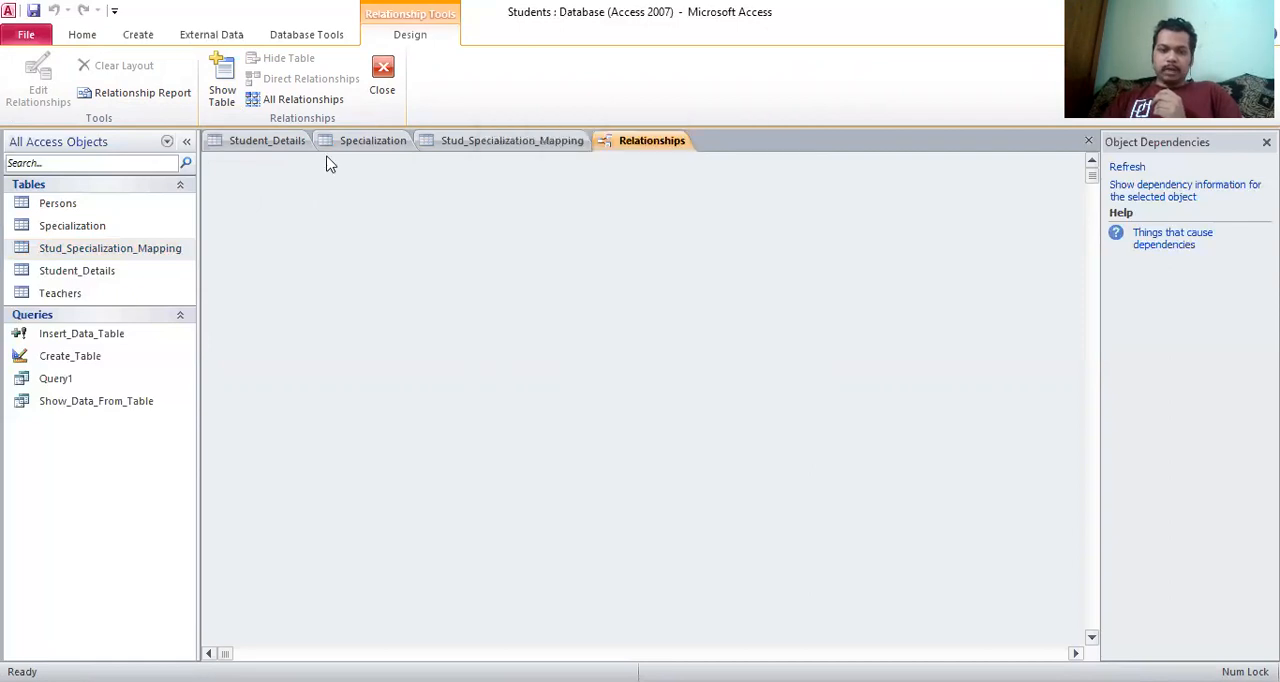
Add the Specialization, Stud_Specialization_Mapping and Student_Details tables to the relationships layout
click(222, 90)
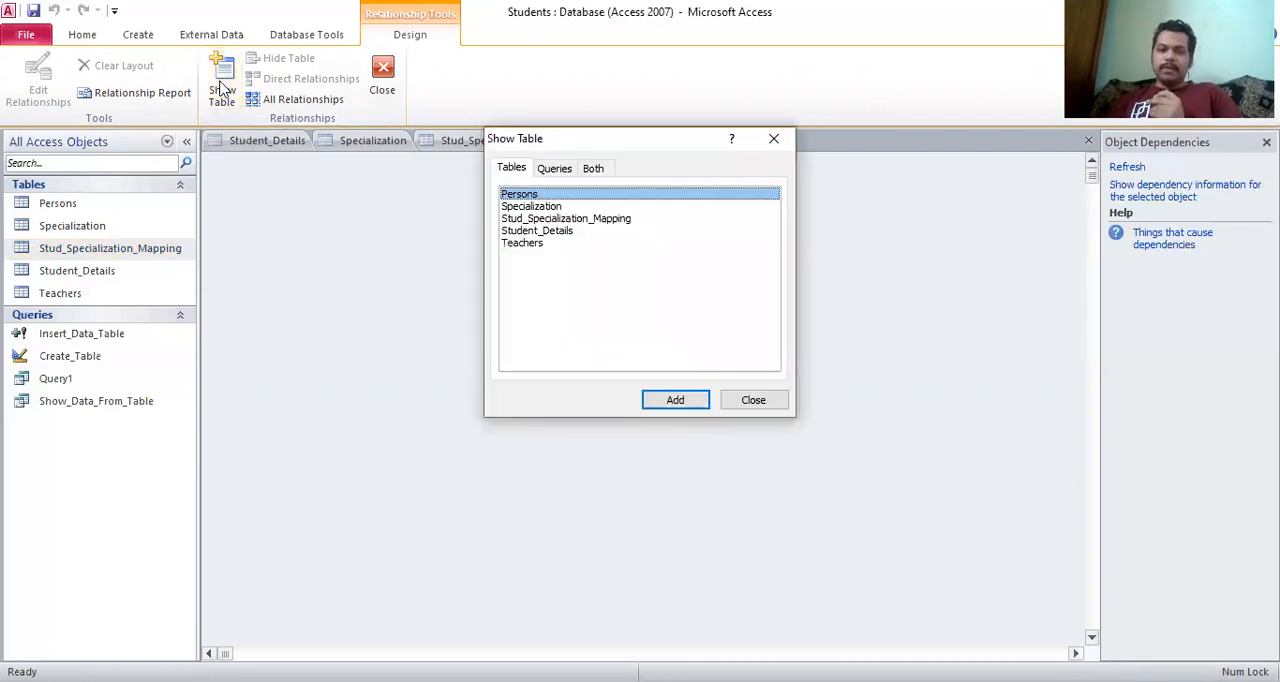
click(555, 207)
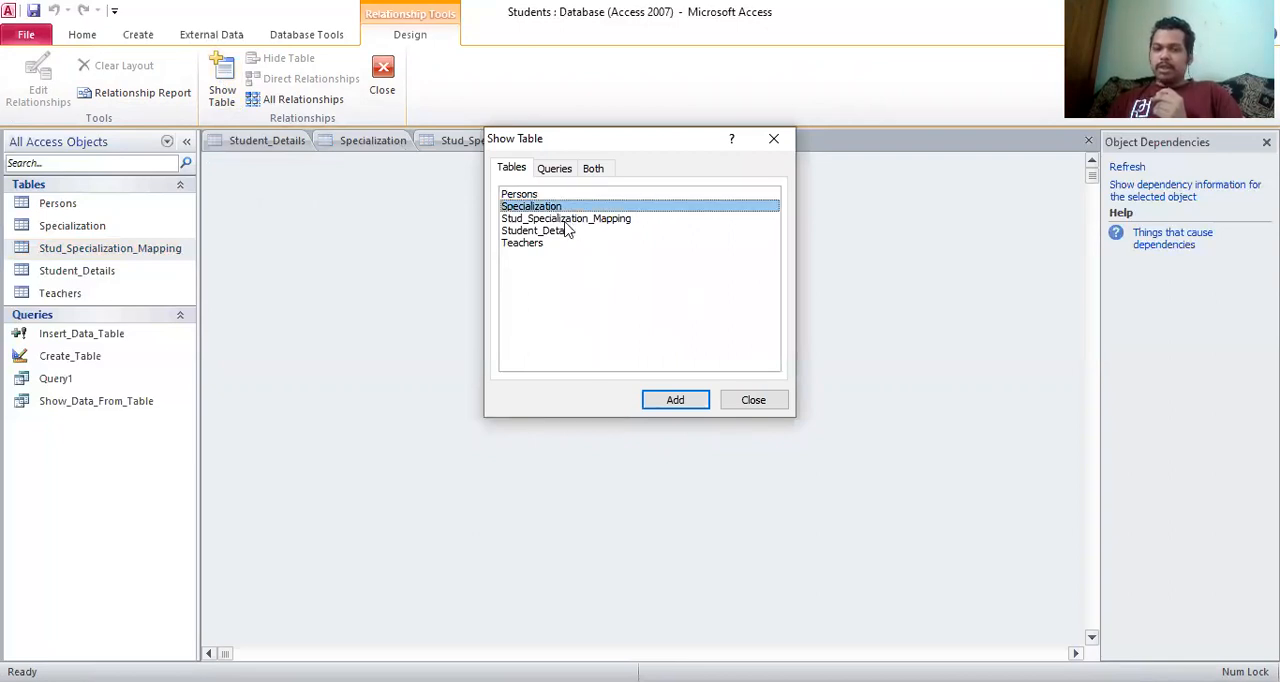
click(672, 401)
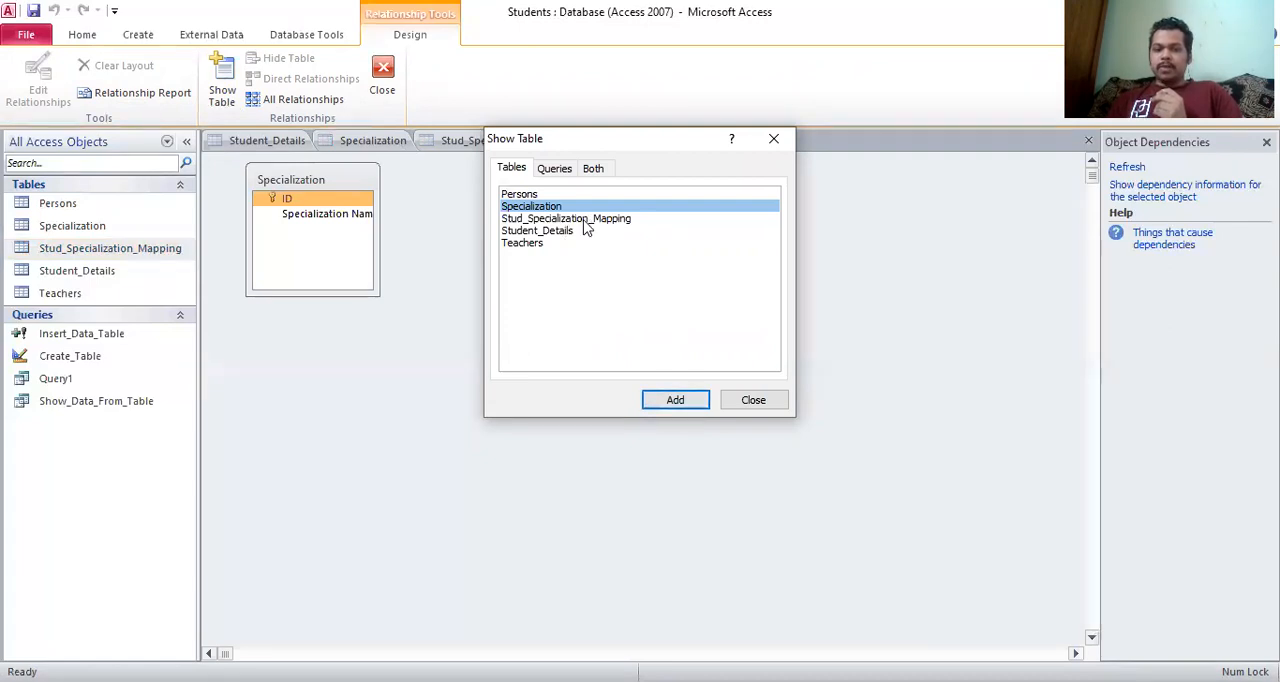
click(585, 220)
click(675, 401)
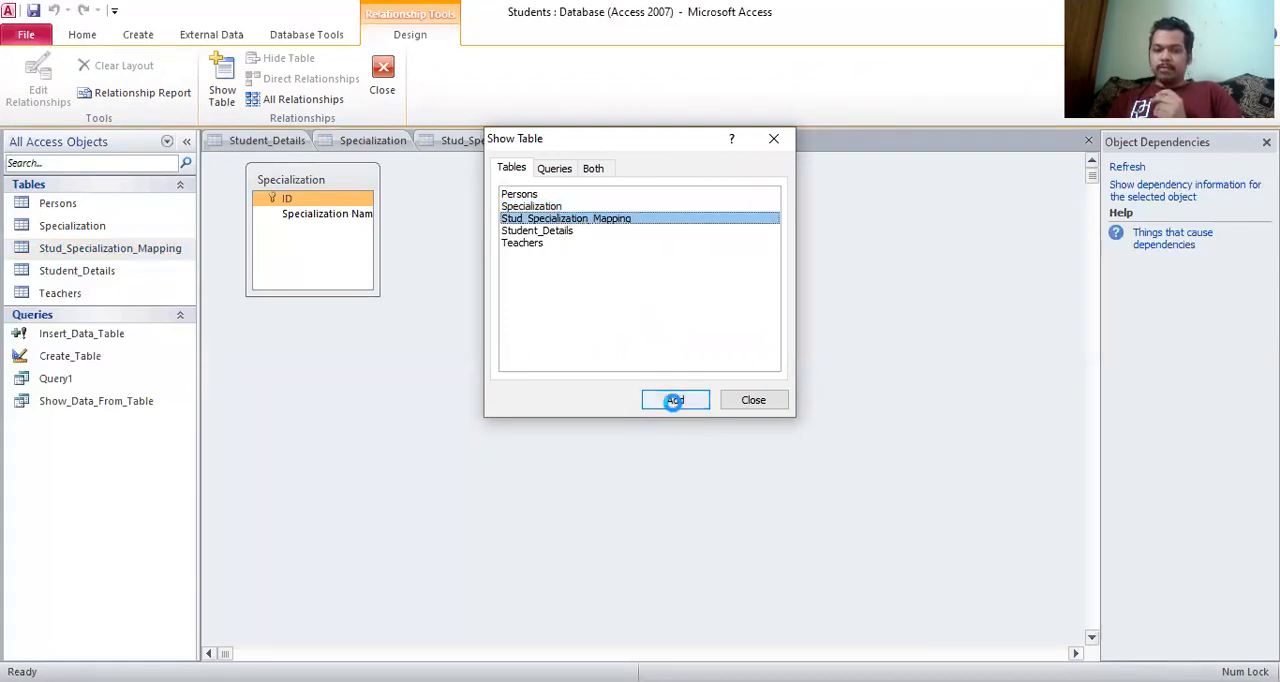
click(565, 233)
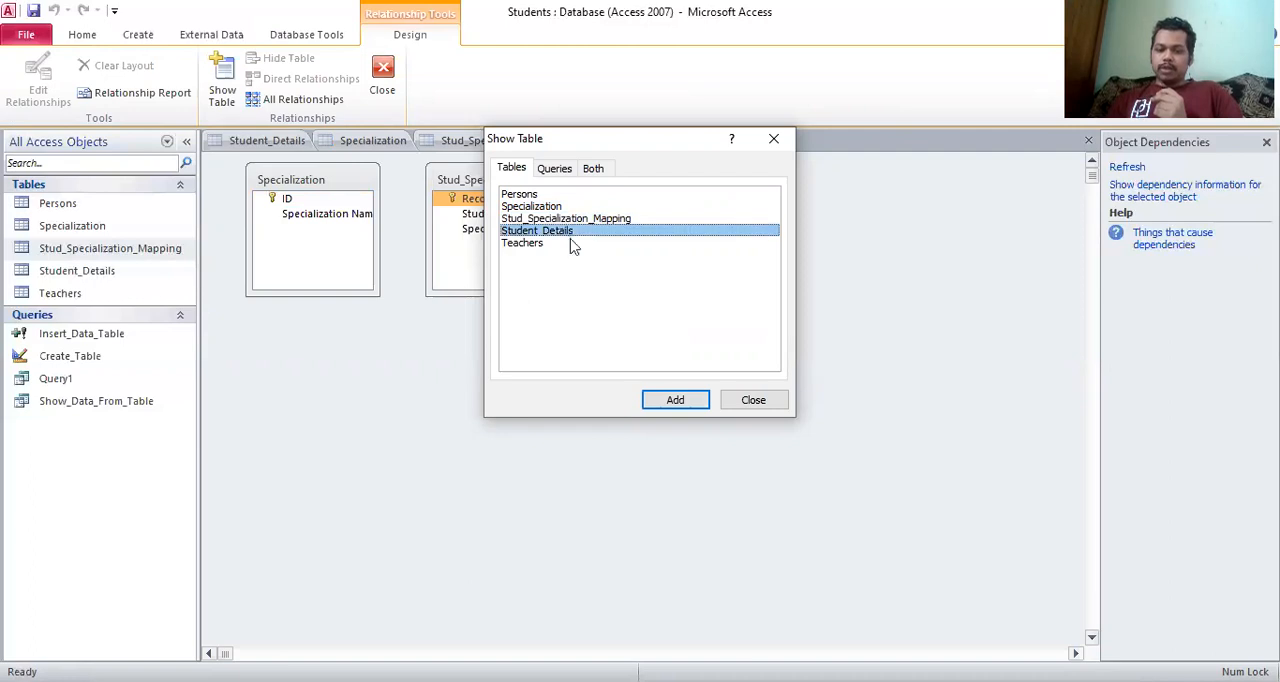
click(676, 401)
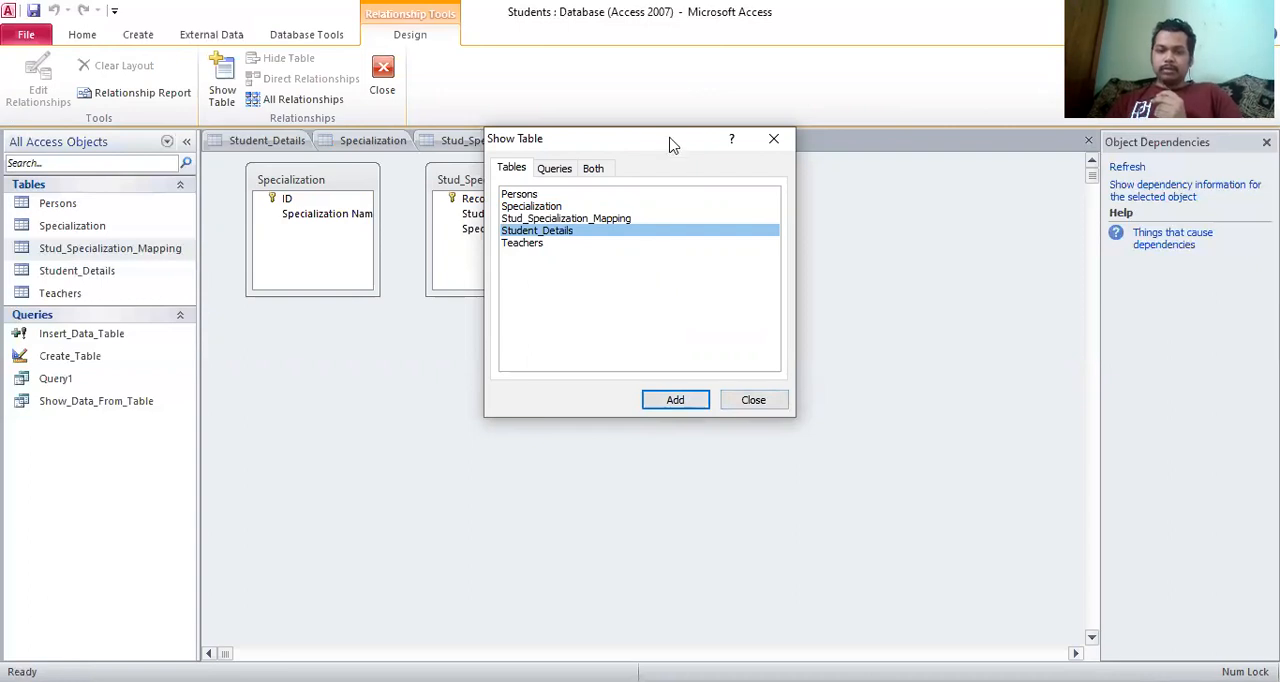
drag(672, 145, 659, 242)
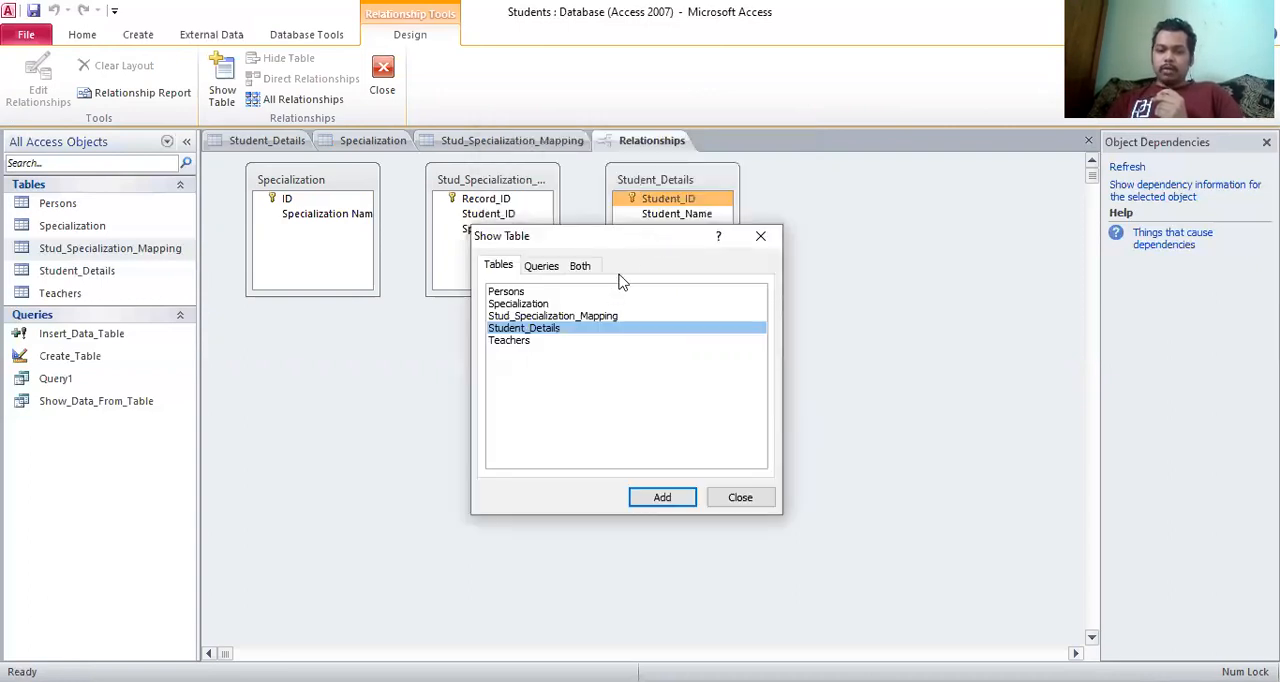
ctrl+click(593, 318)
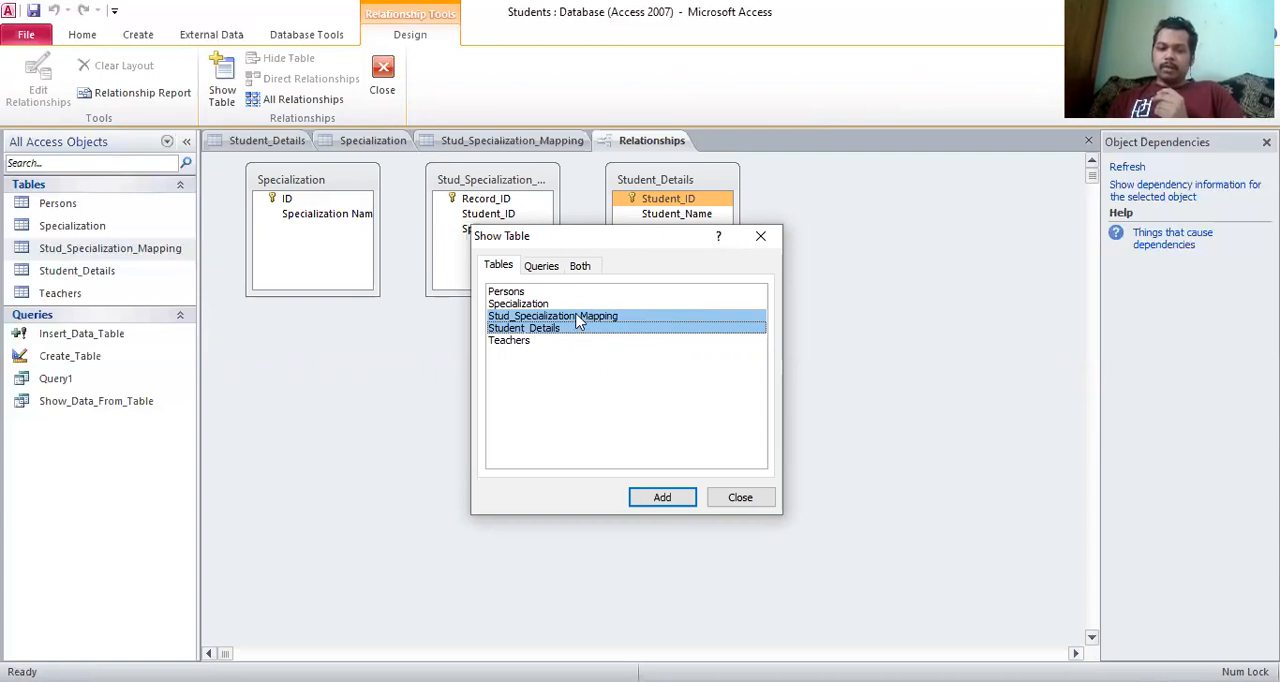
click(740, 497)
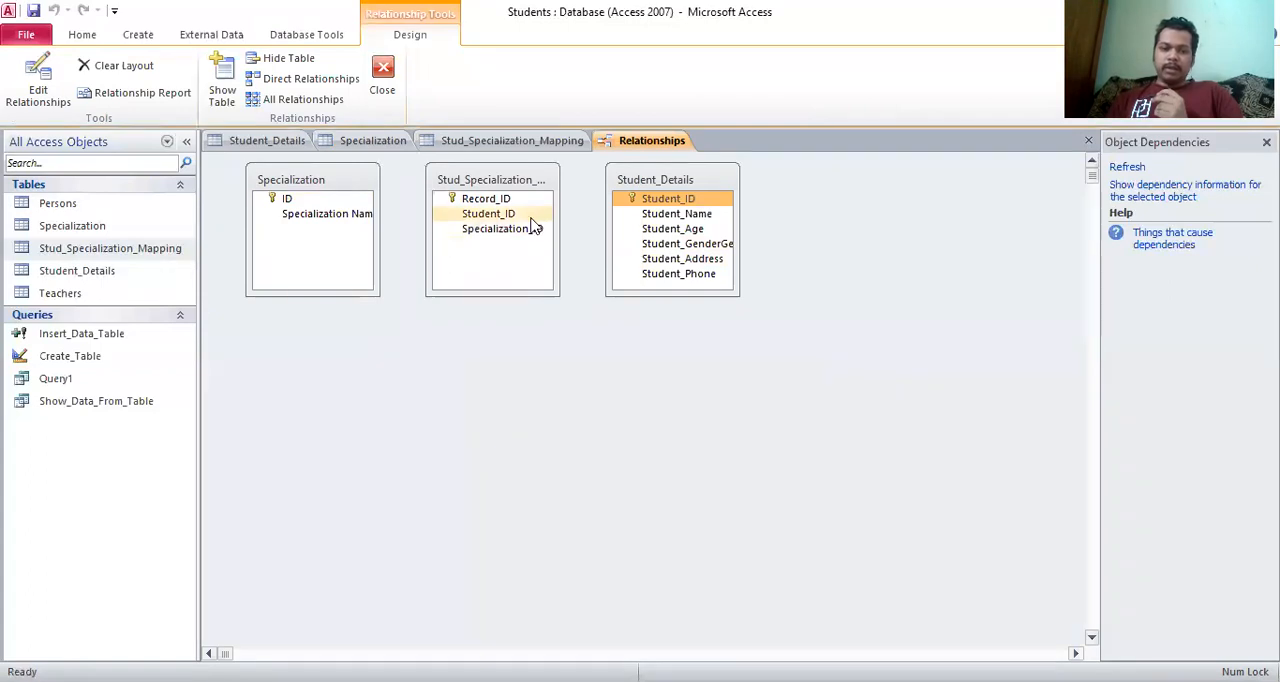
Arrange the tables in a spaced horizontal row, with Stud_Specialization_Mapping between Specialization and Student_Details
click(472, 198)
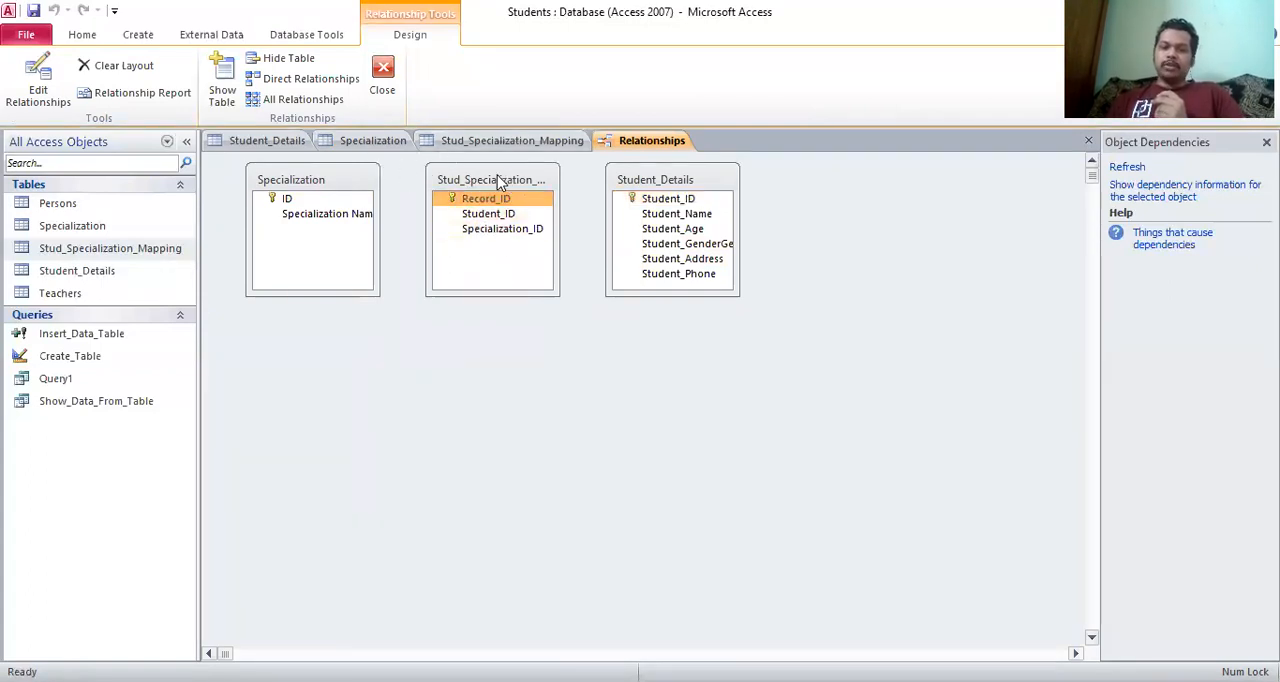
drag(497, 175, 555, 312)
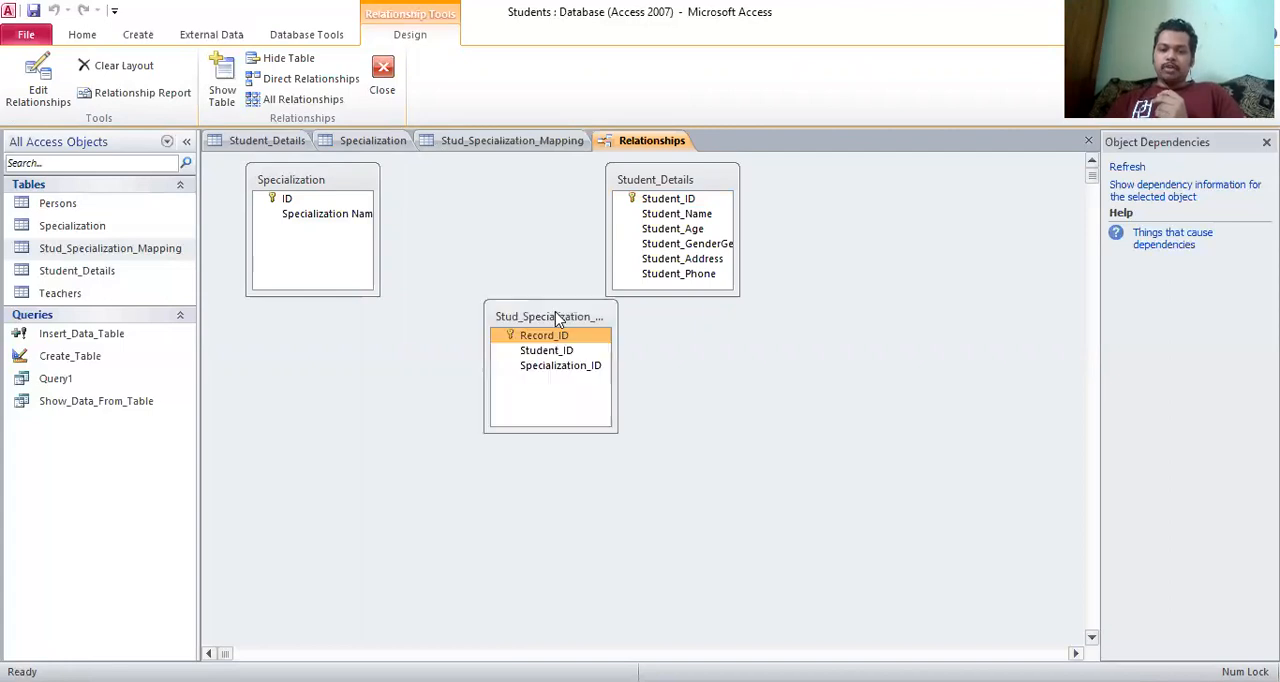
click(714, 184)
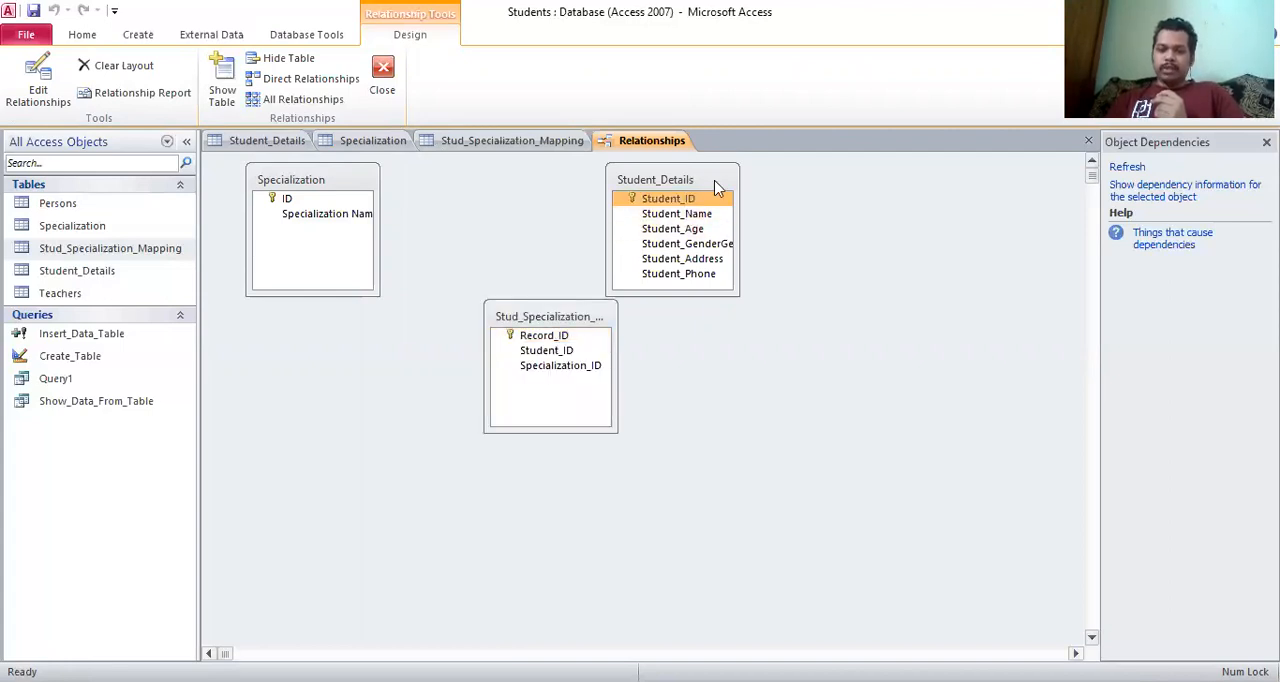
drag(714, 184, 945, 322)
drag(612, 324, 648, 327)
click(342, 199)
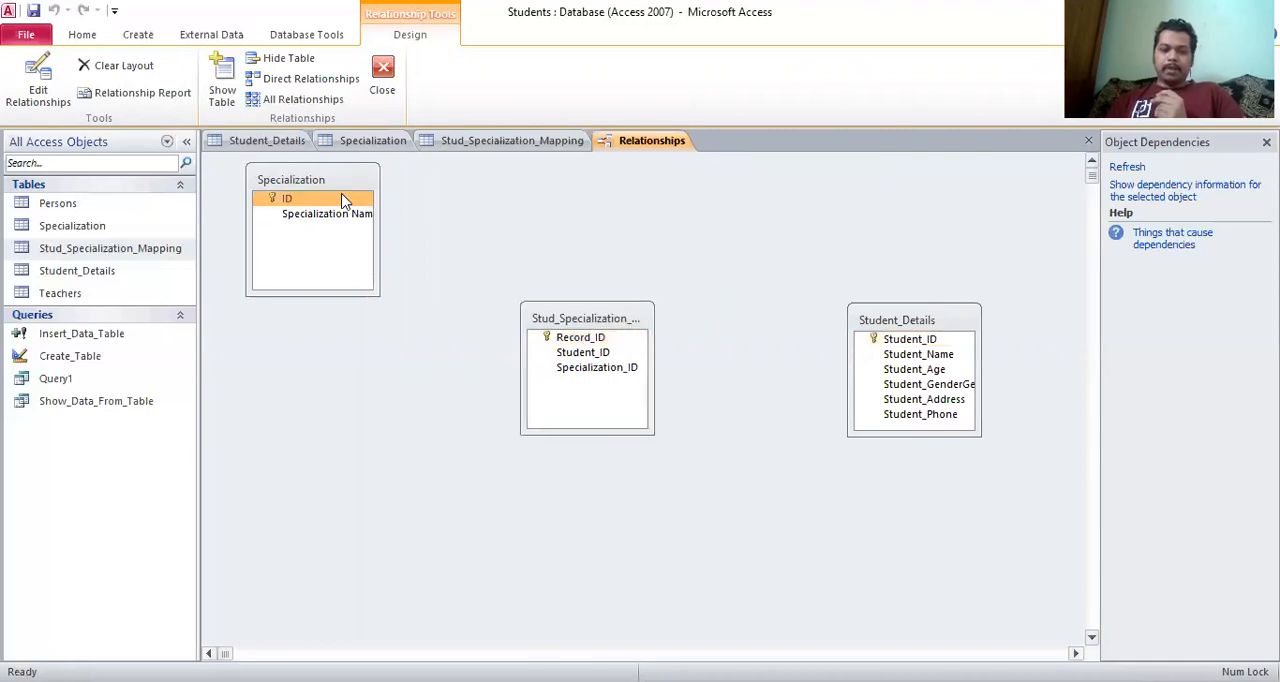
drag(342, 184, 332, 323)
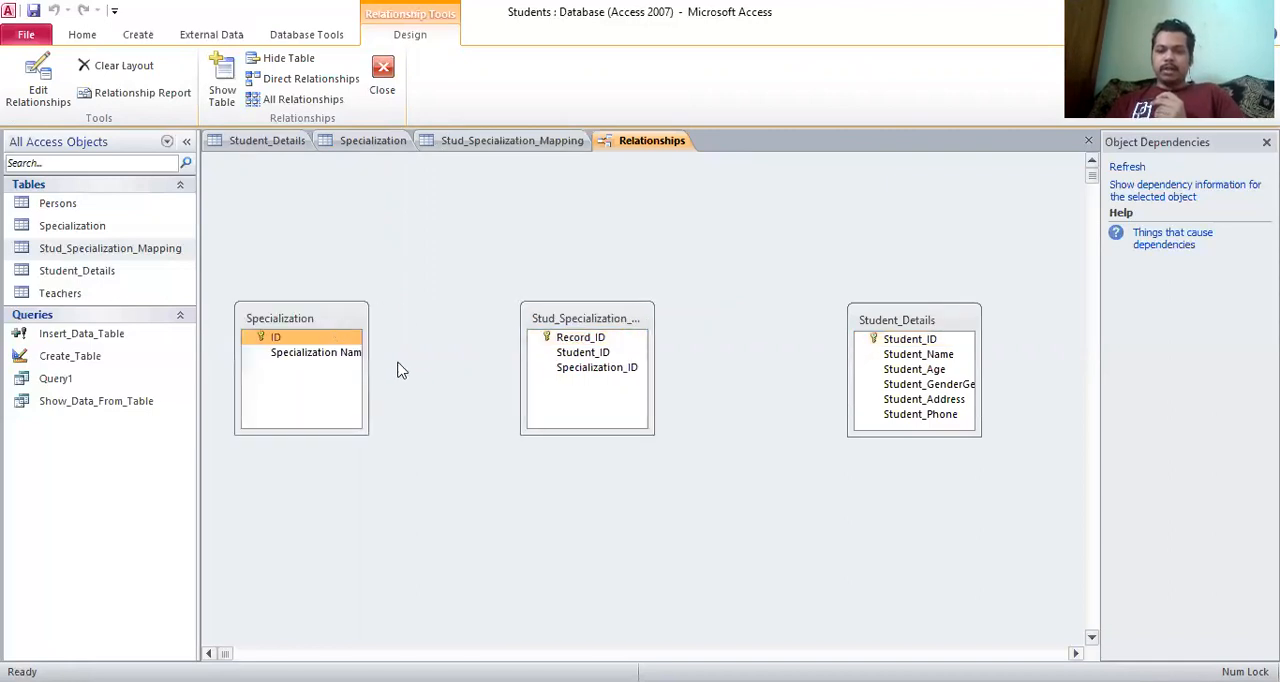
click(320, 340)
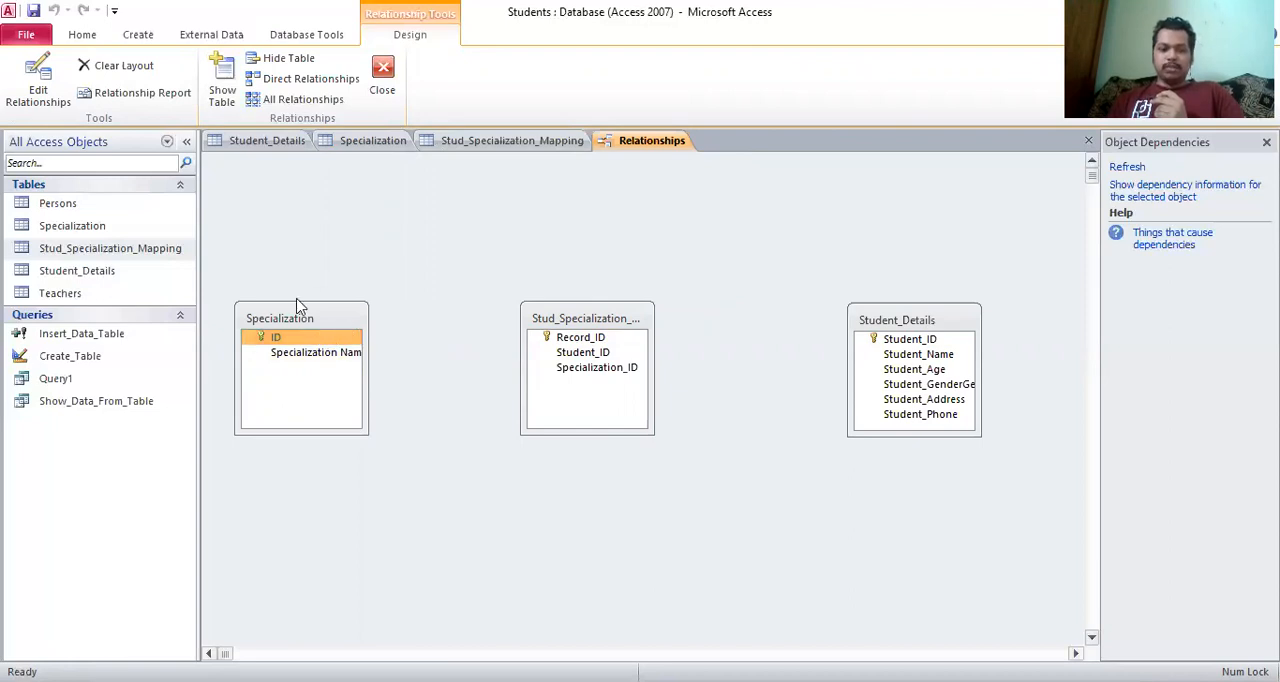
Start a new relationship with Specialization as the left table and ID as its left column
click(40, 90)
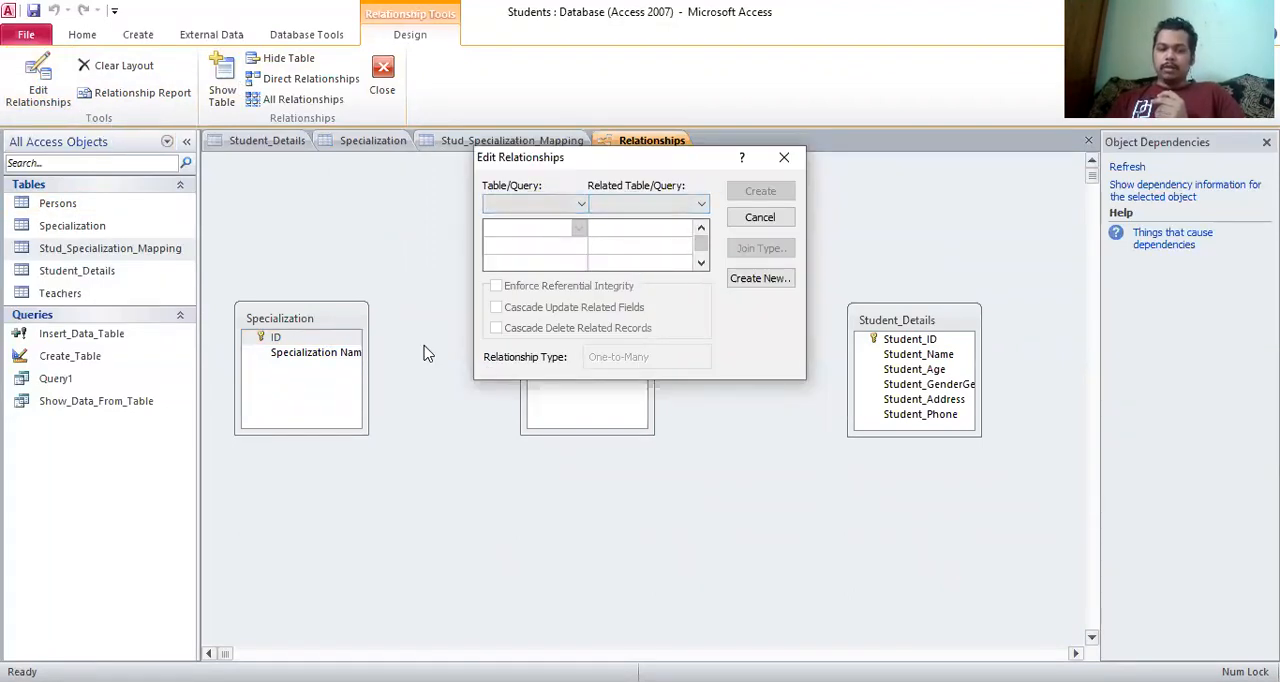
click(758, 280)
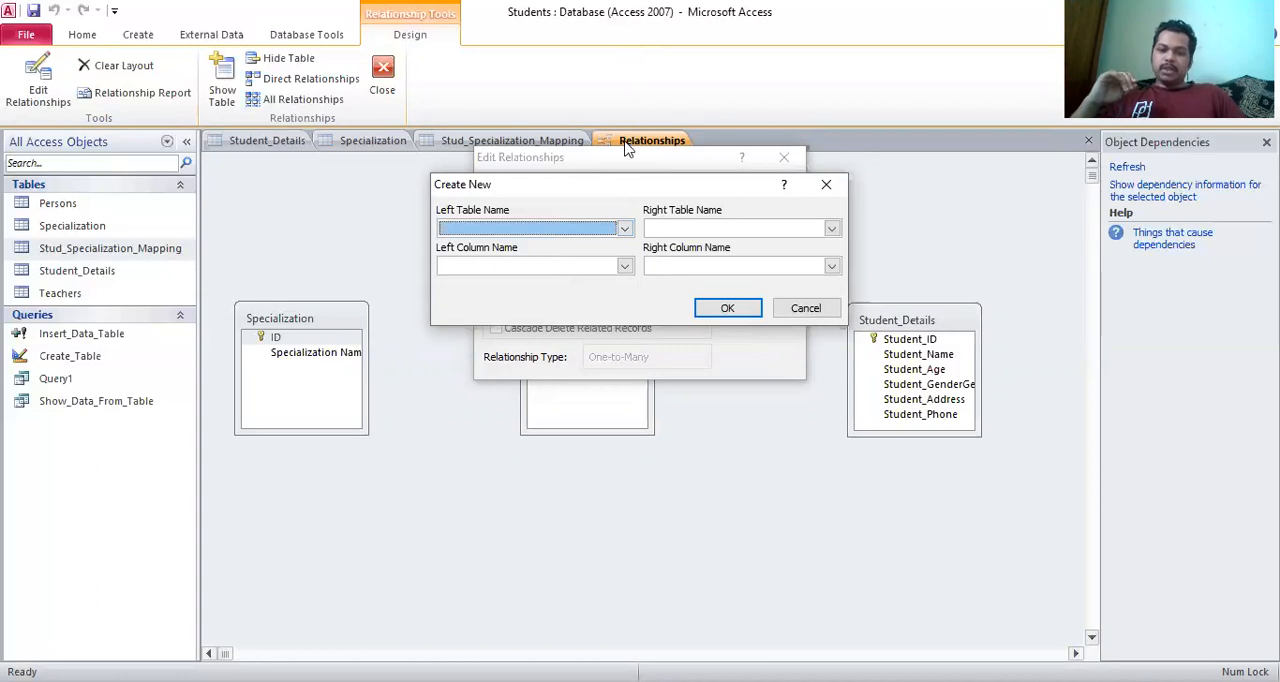
click(624, 229)
click(624, 229)
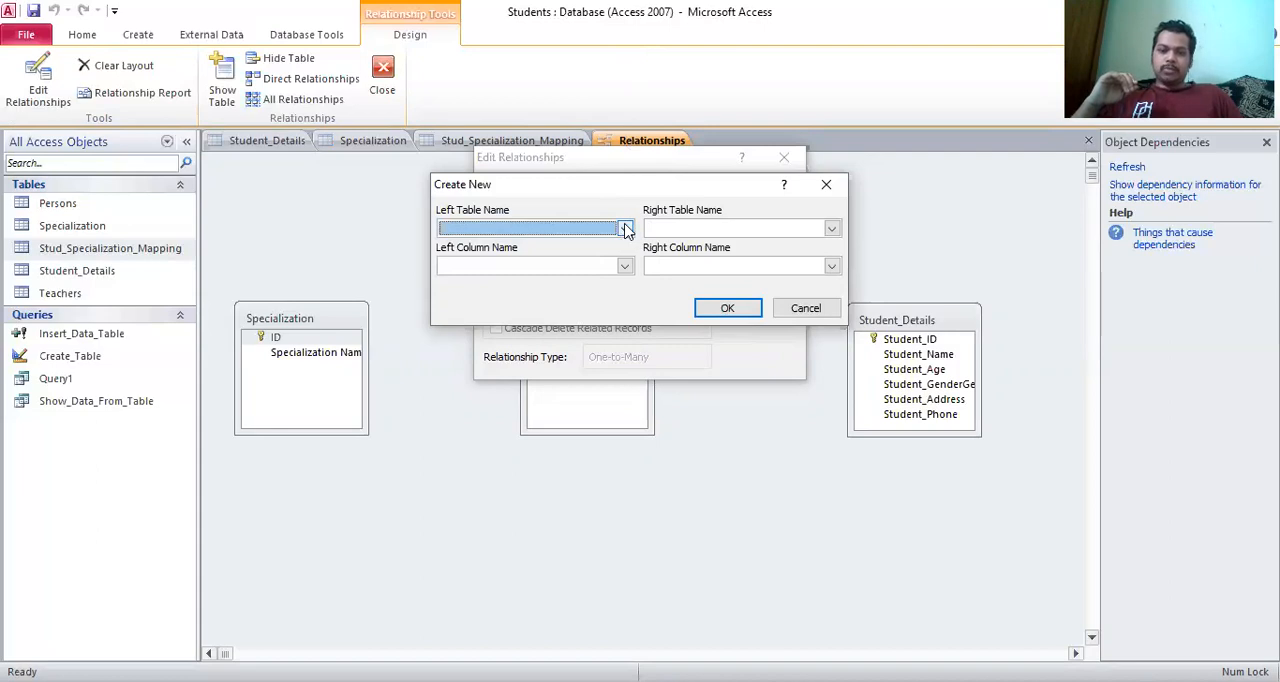
click(624, 229)
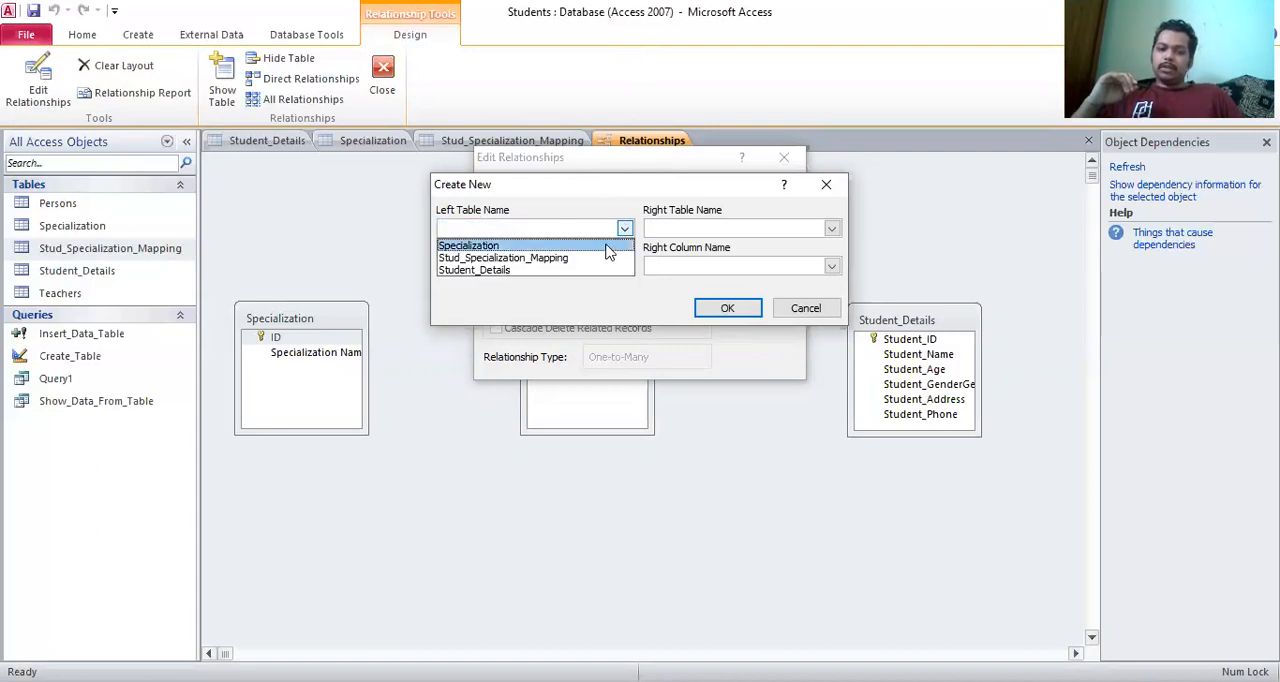
click(608, 250)
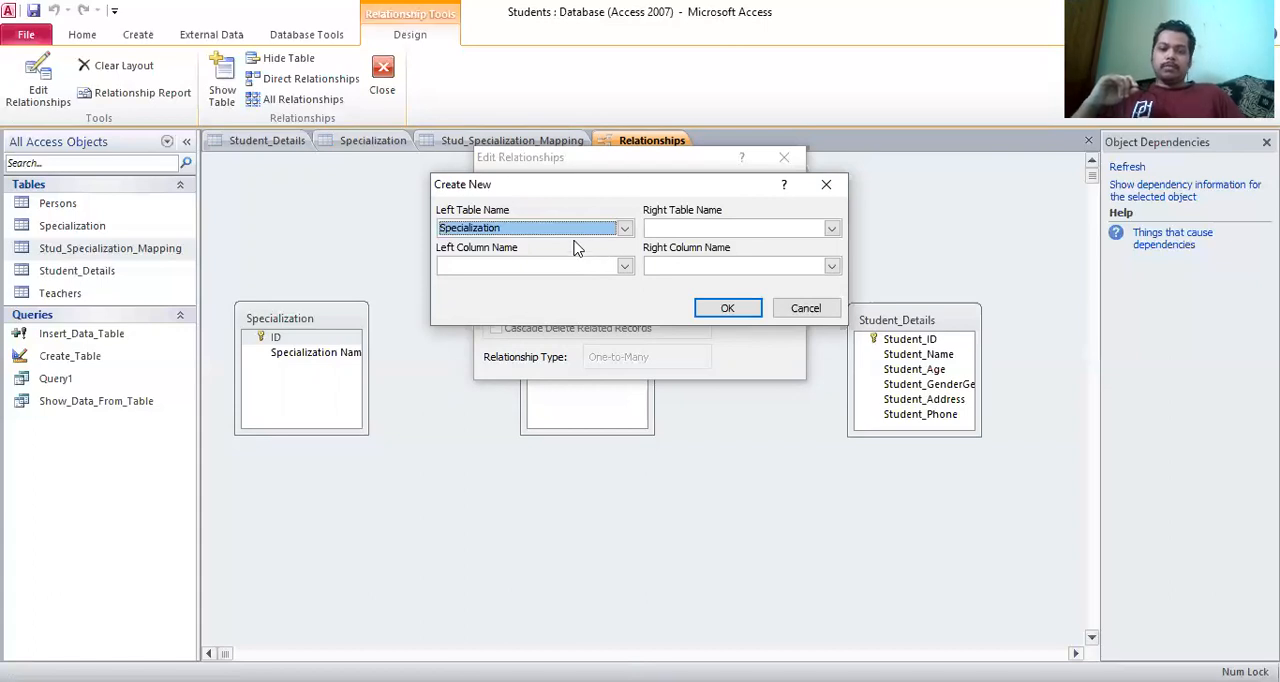
click(519, 276)
click(517, 293)
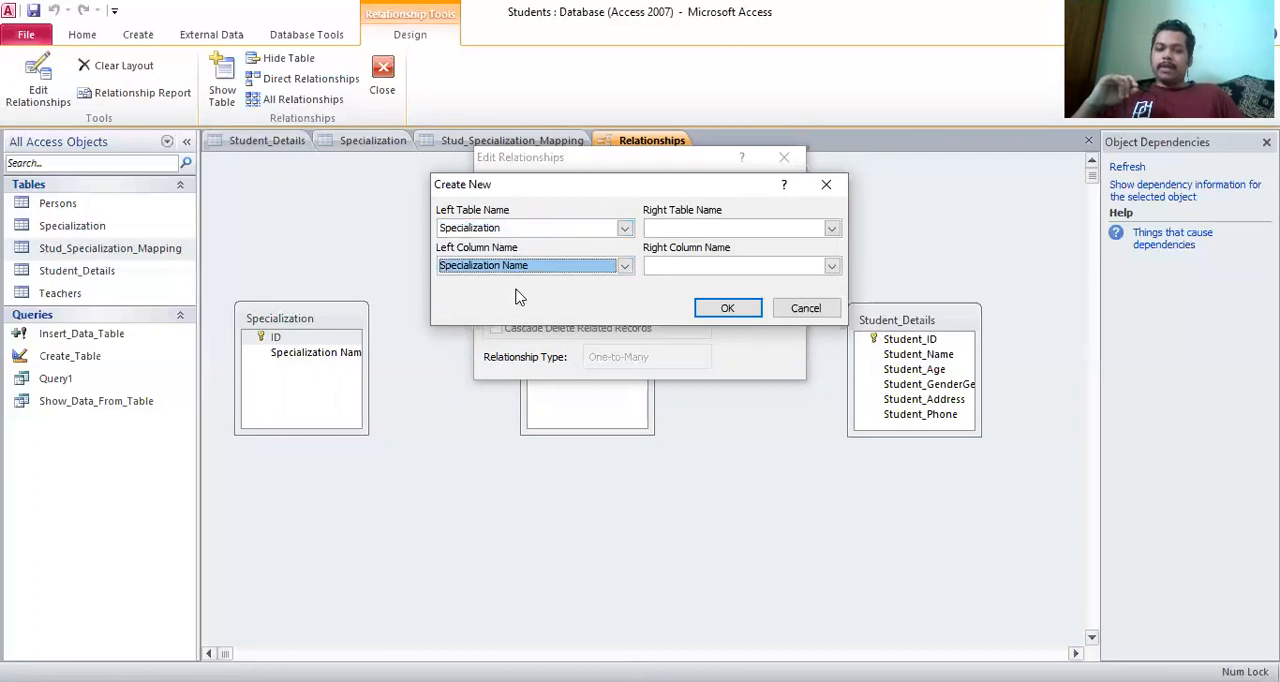
click(515, 275)
click(508, 282)
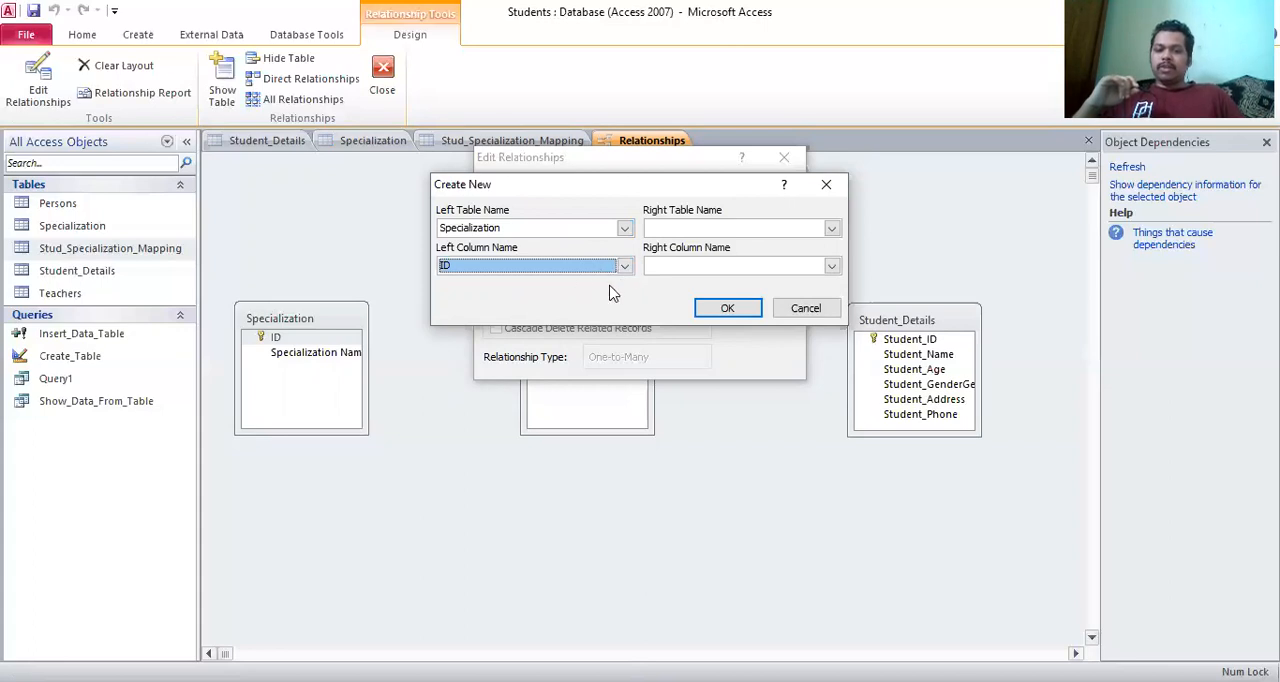
Set the right side to Specialization_ID of Stud_Specialization_Mapping, and enforce referential integrity on the relationship
click(724, 232)
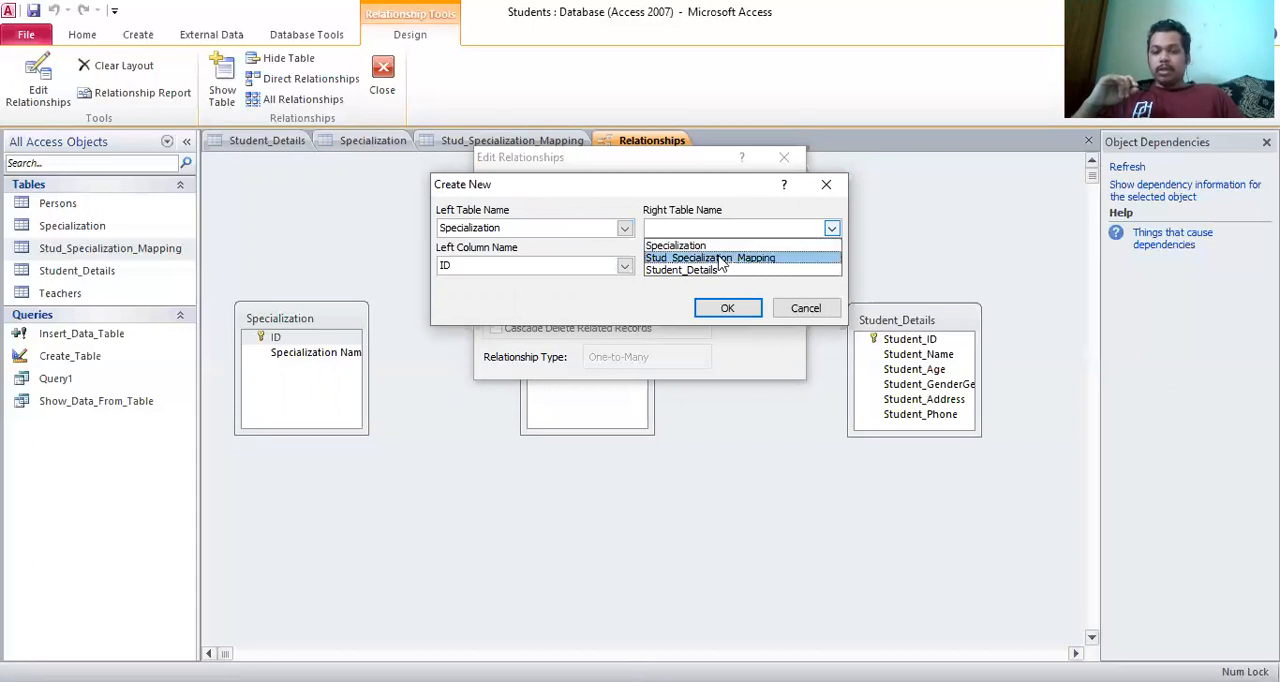
click(721, 259)
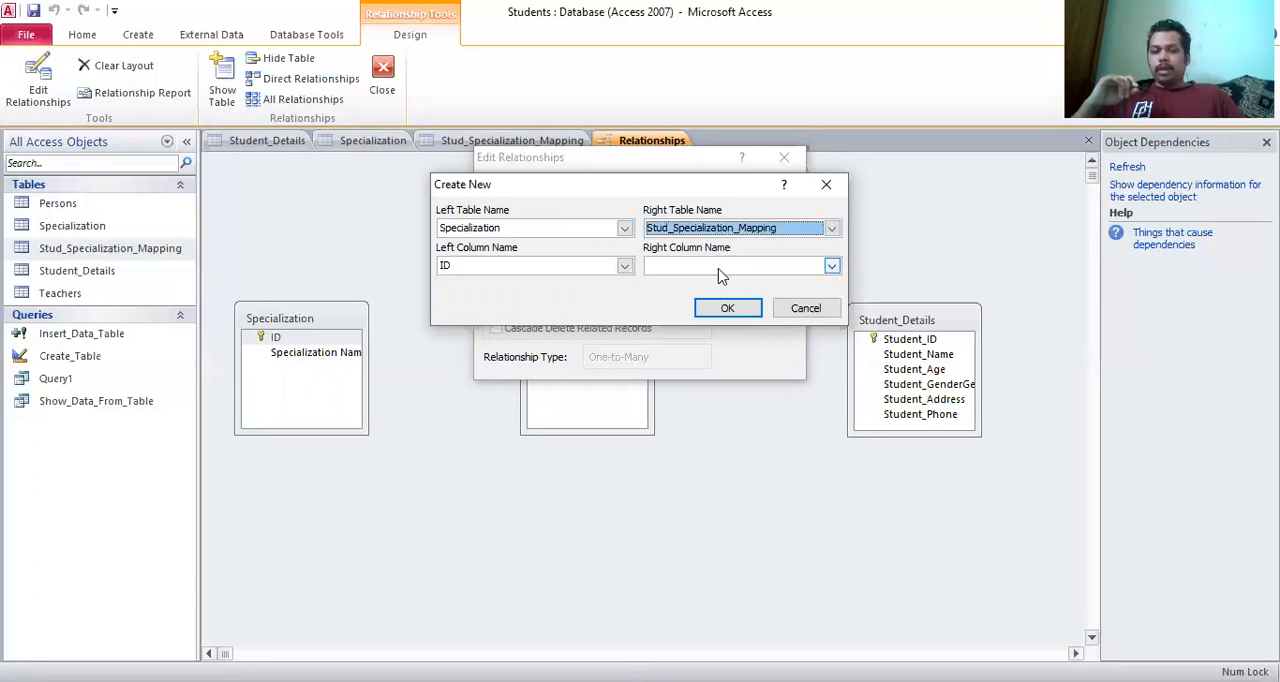
click(719, 270)
click(719, 270)
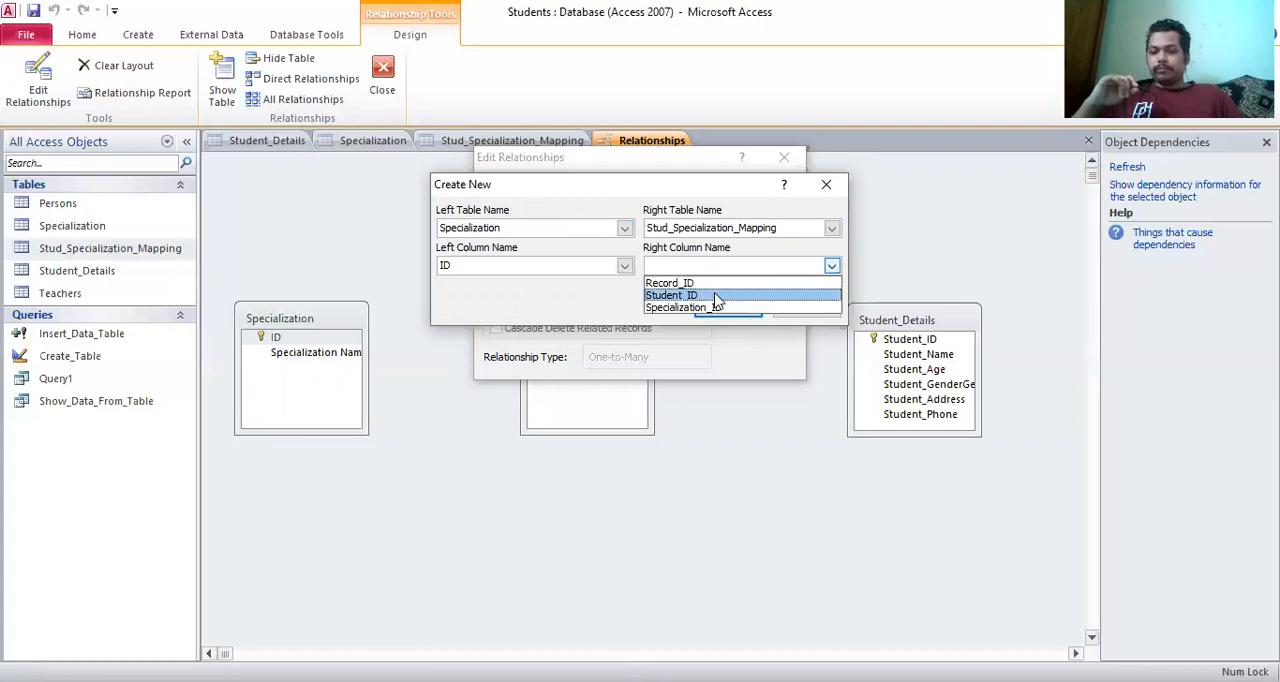
click(715, 308)
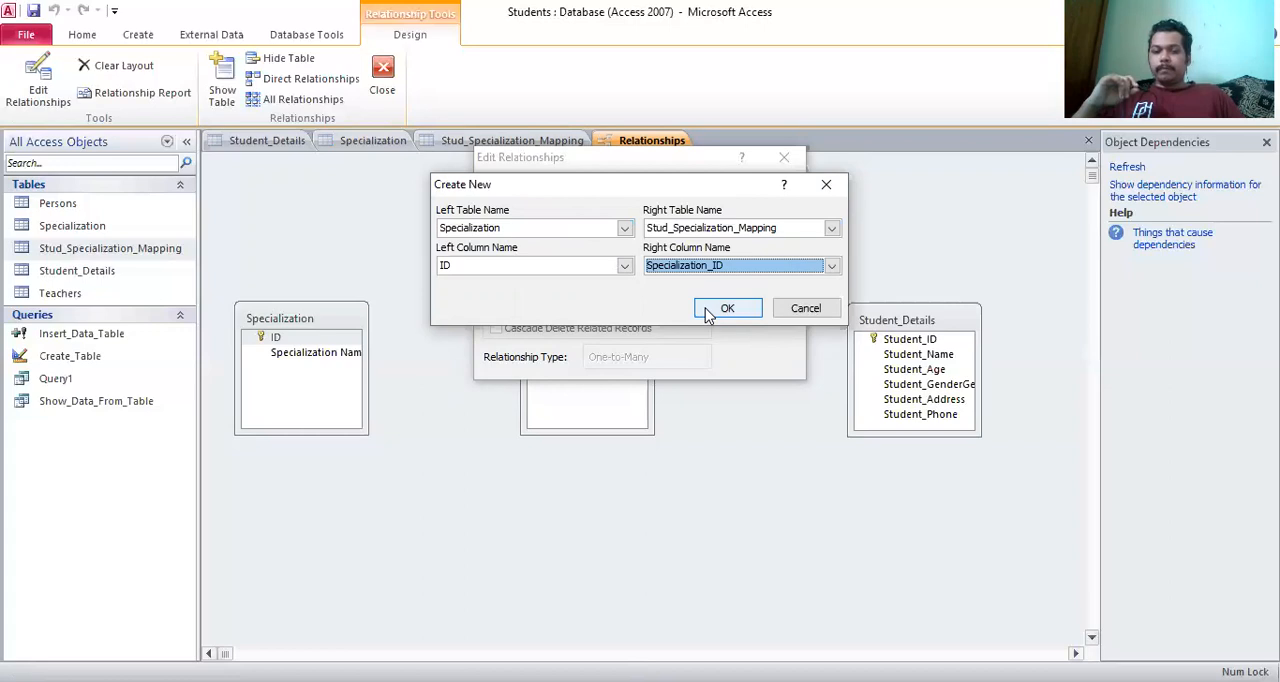
click(727, 308)
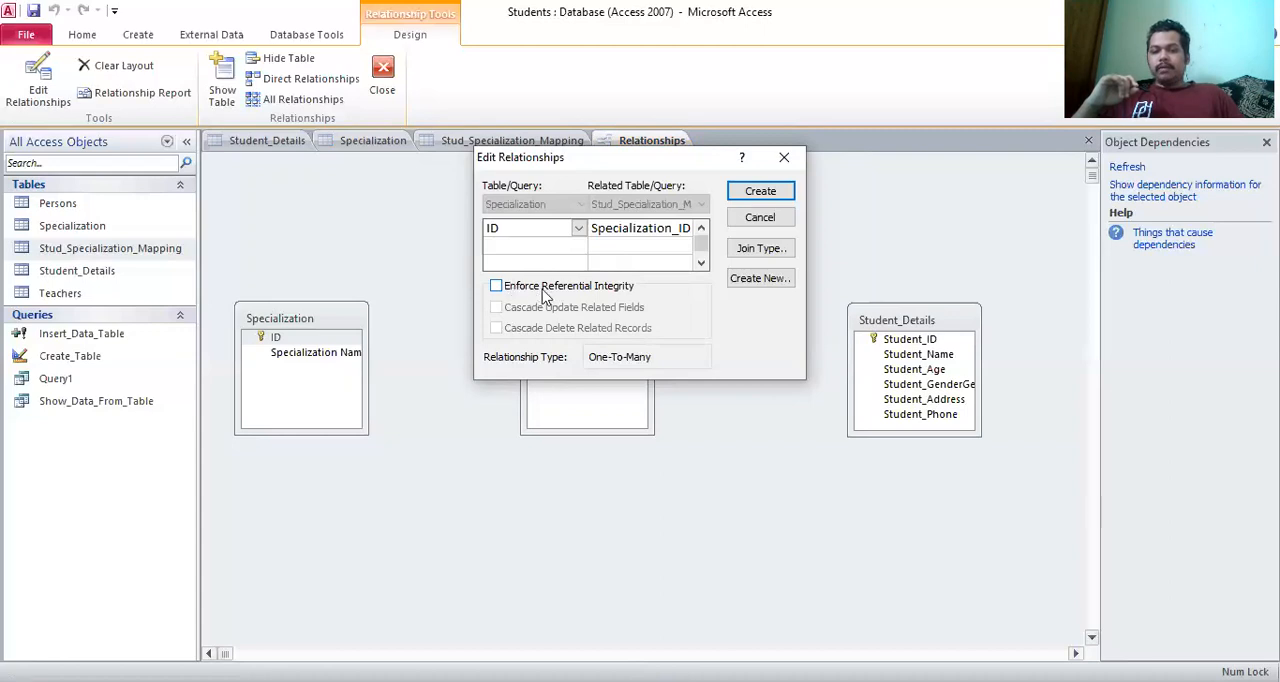
click(495, 288)
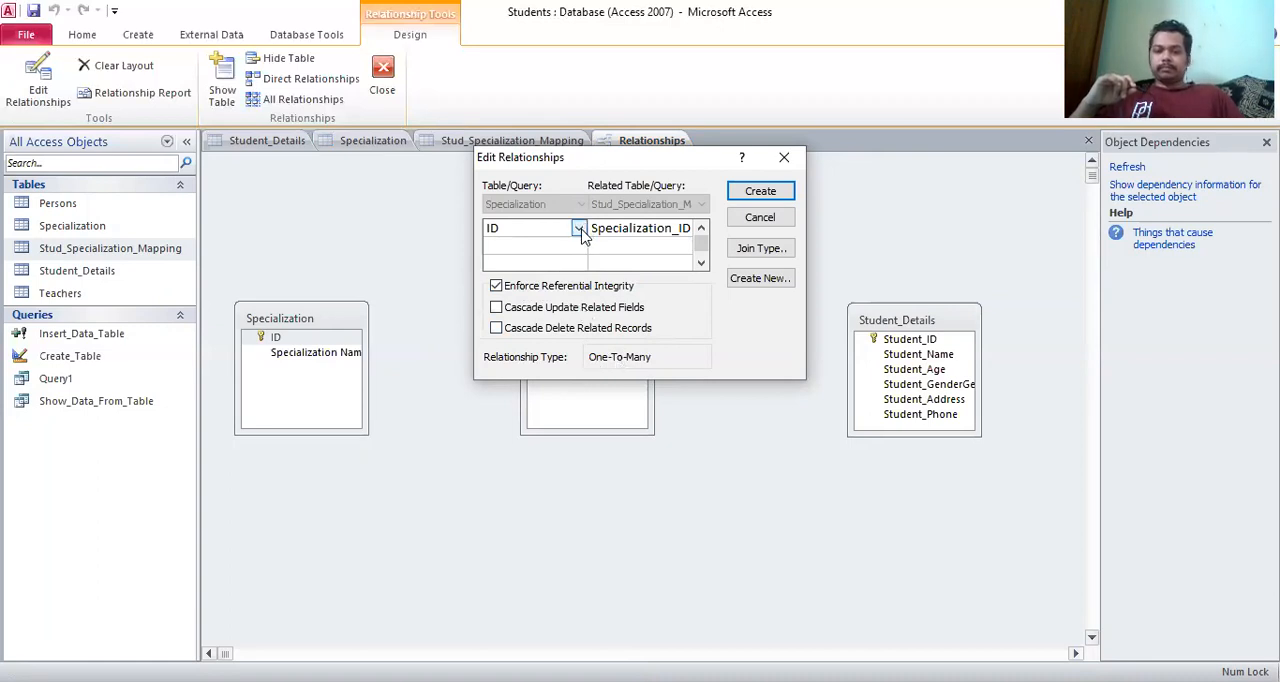
Try the specialization name as the linking field of the Specialization table, and set it back to ID
click(579, 229)
click(575, 262)
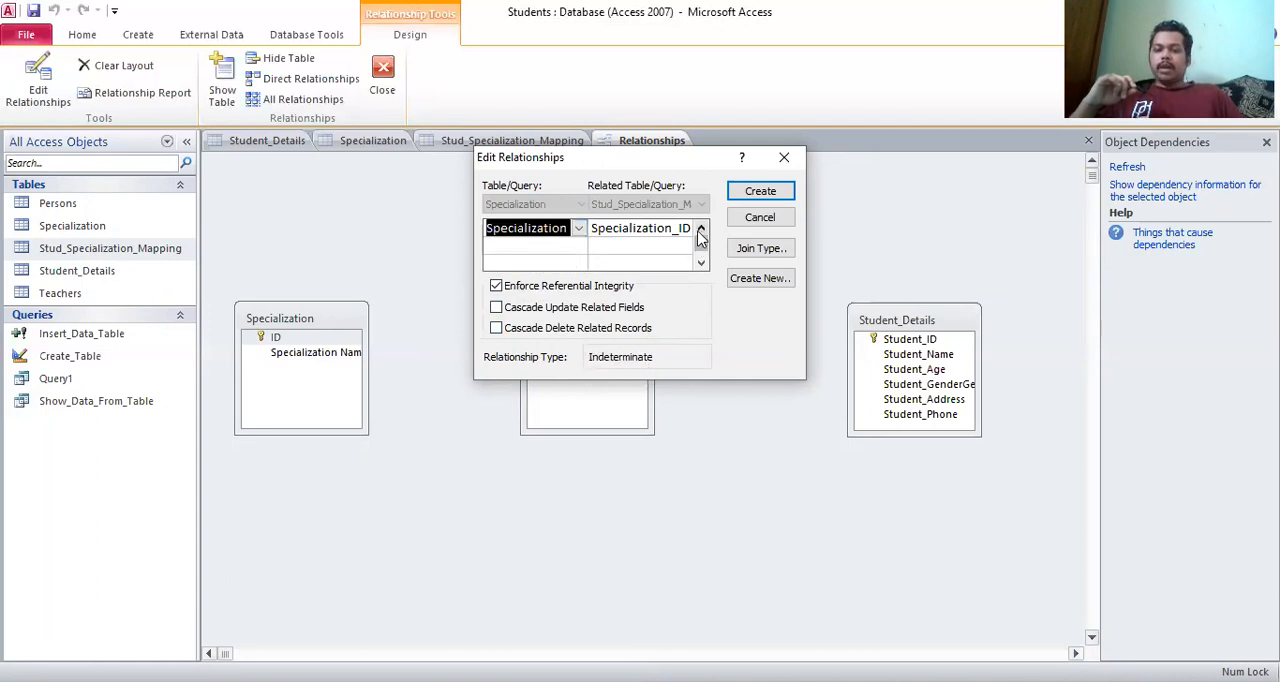
click(578, 228)
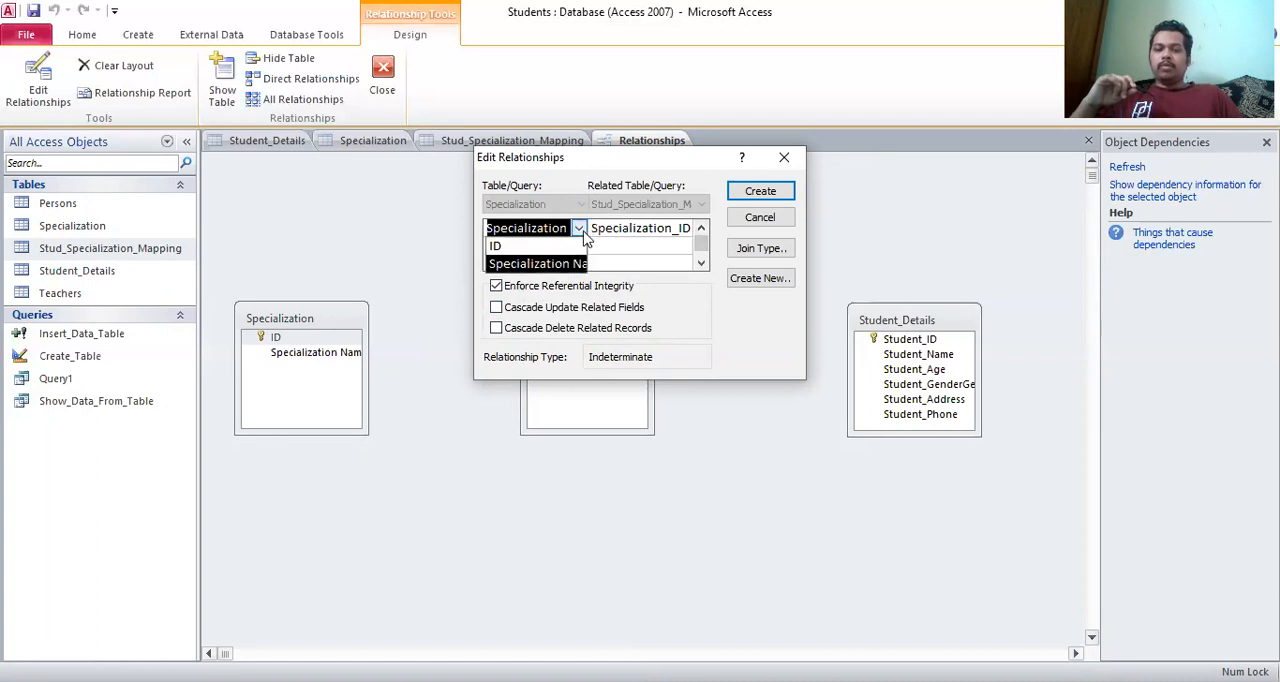
click(545, 246)
Try Record_ID as the related field of Stud_Specialization_Mapping, and set it back to Specialization_ID
click(668, 228)
click(684, 229)
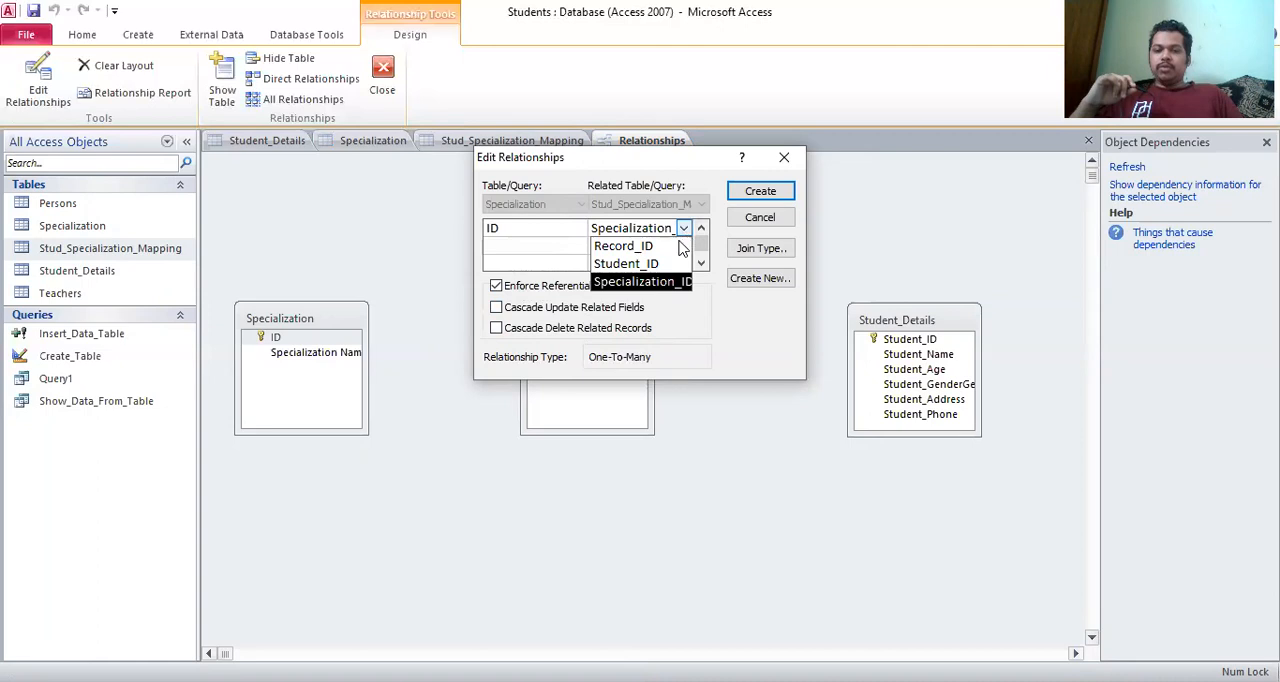
click(676, 247)
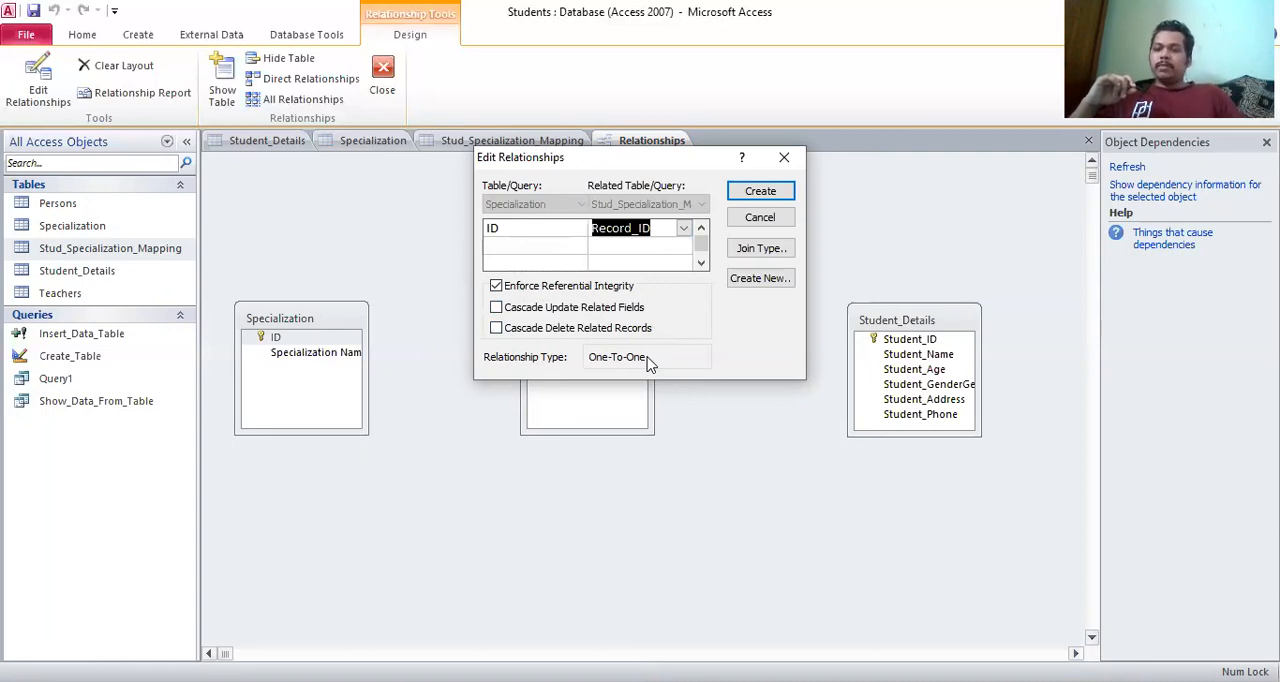
click(568, 228)
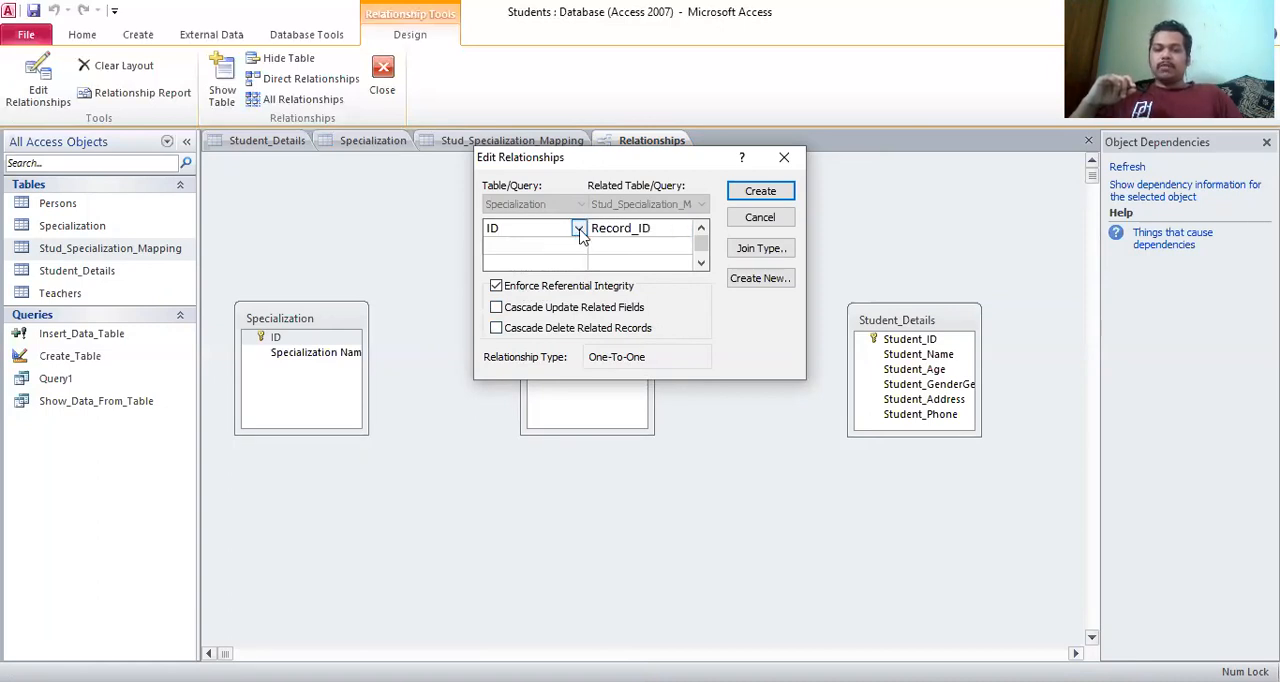
click(580, 229)
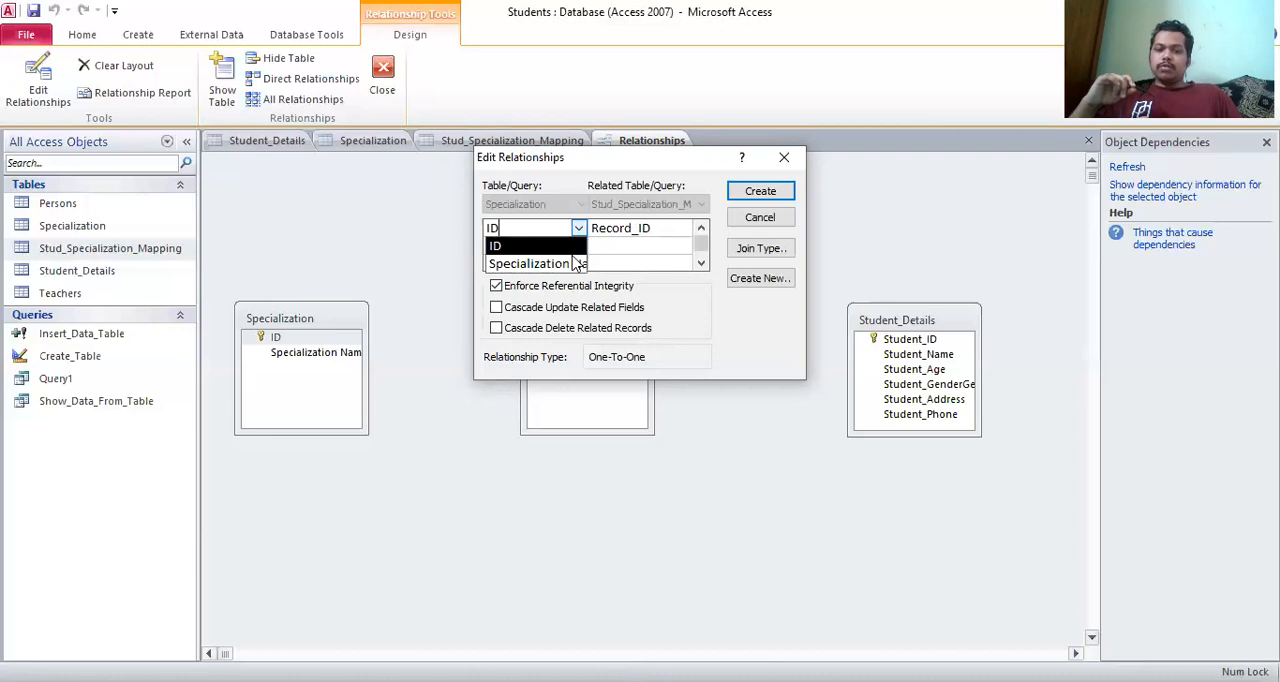
click(566, 250)
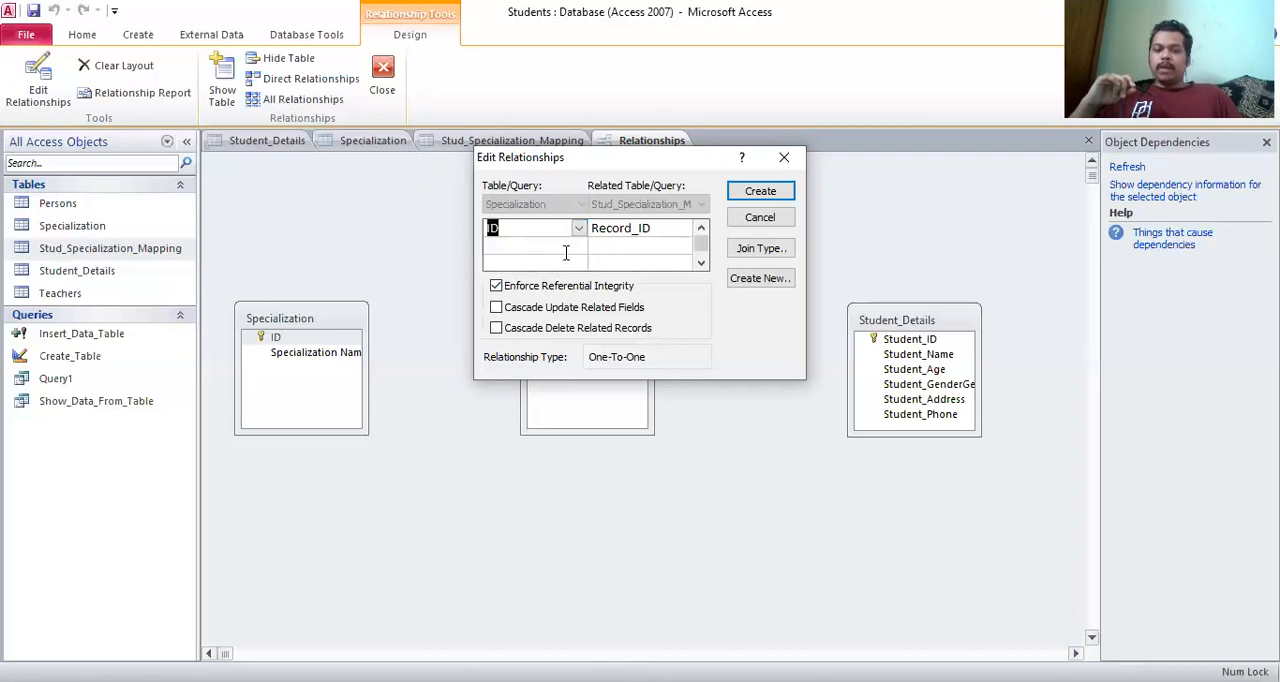
click(684, 229)
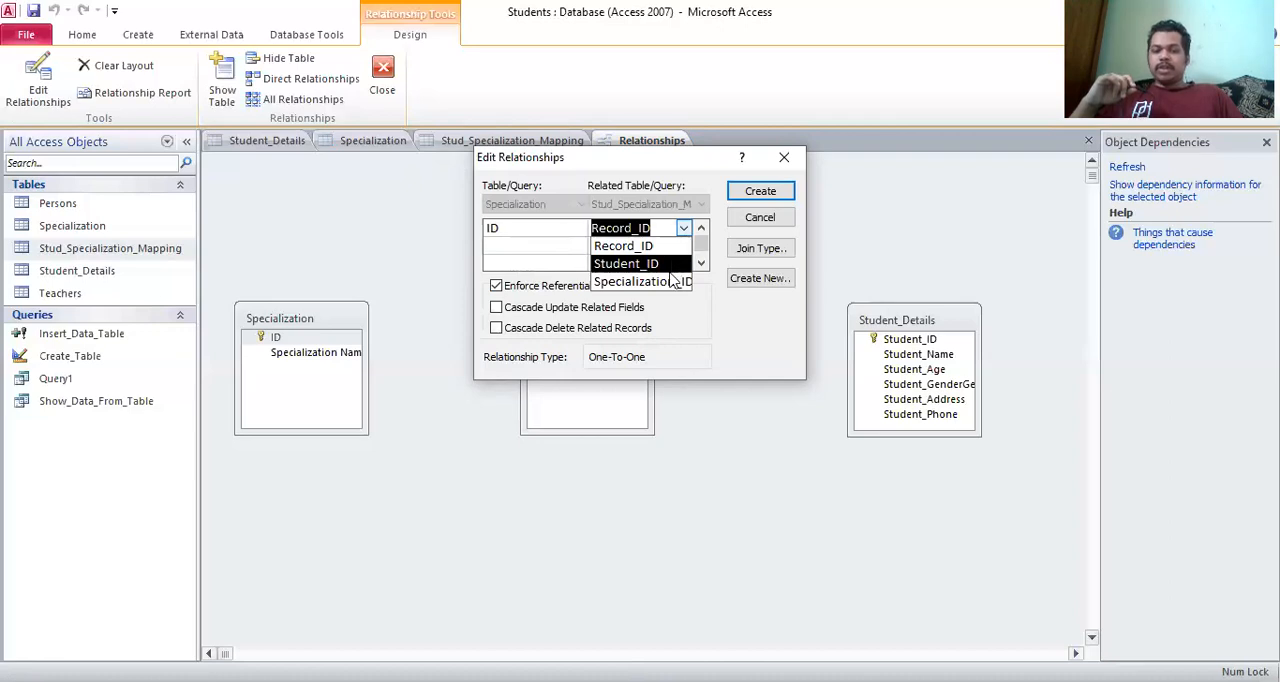
click(668, 284)
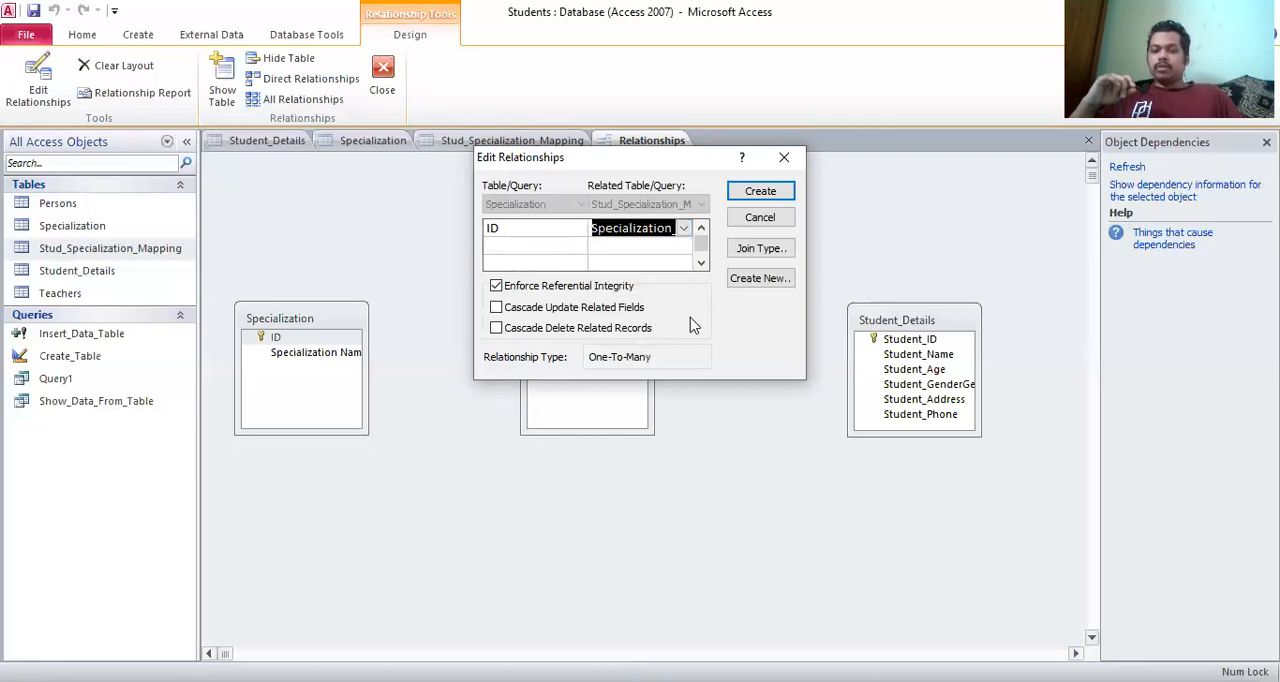
Review the join properties and accept option 1, including only rows where the joined fields from both tables are equal
click(755, 252)
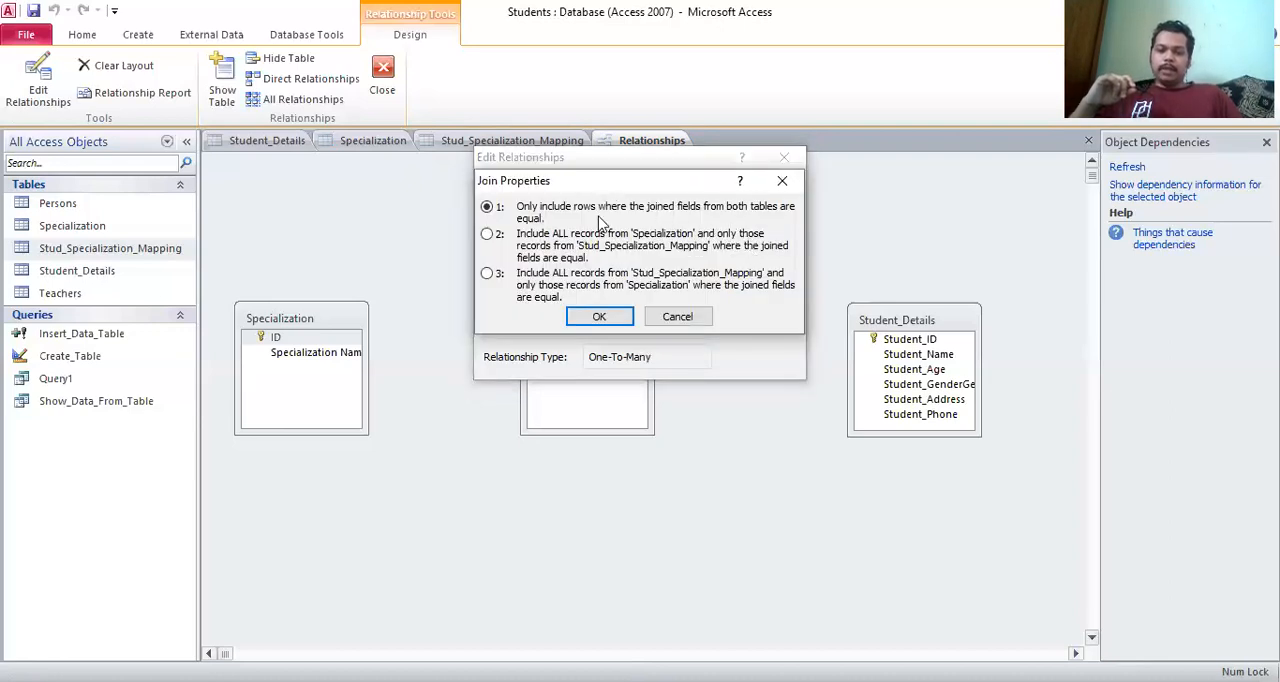
click(784, 182)
click(760, 248)
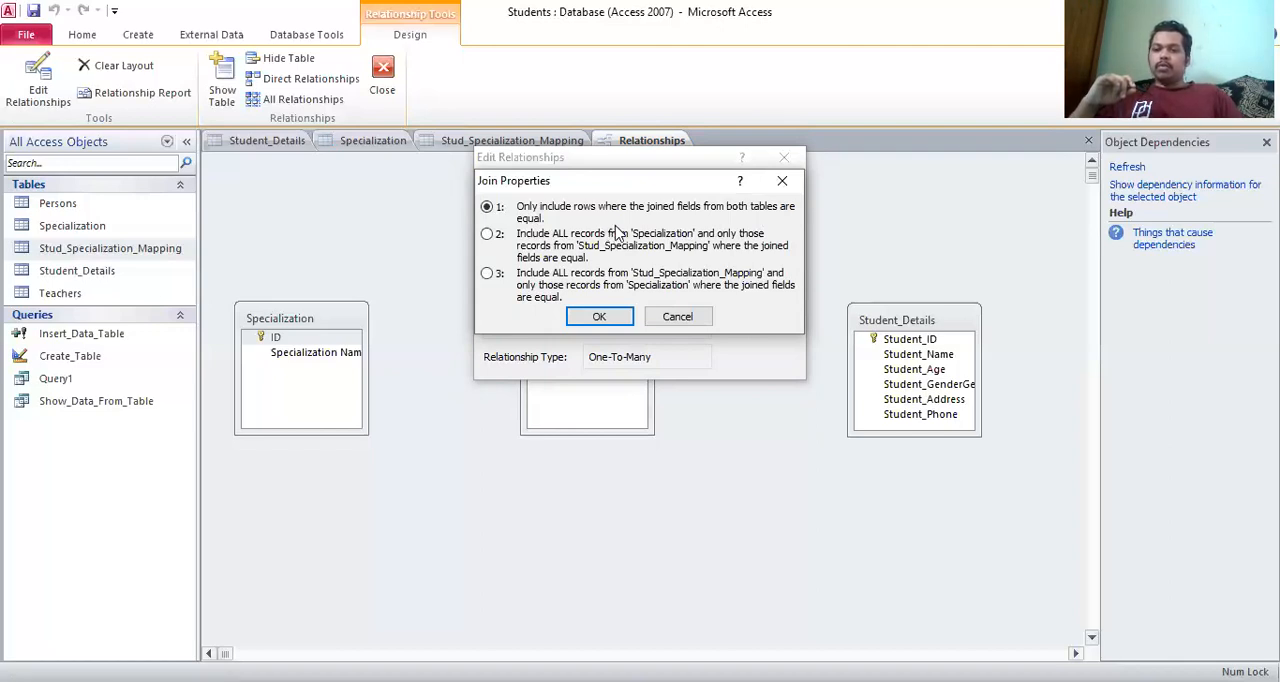
click(780, 184)
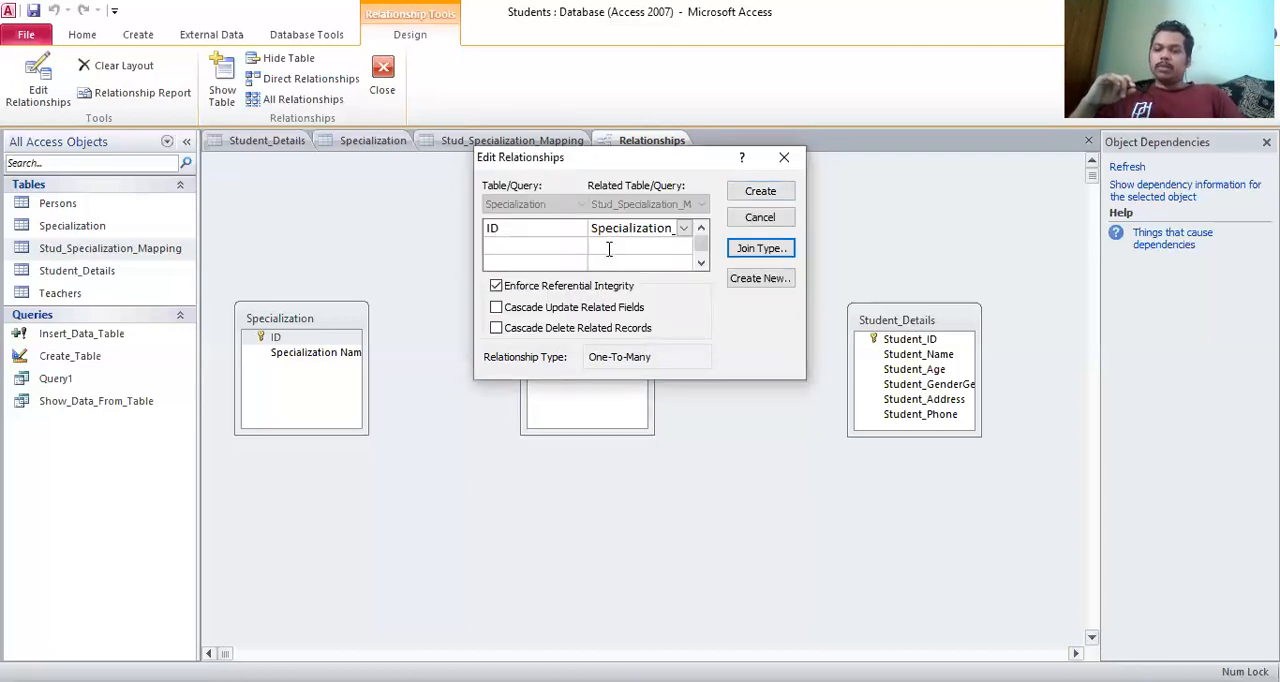
click(541, 230)
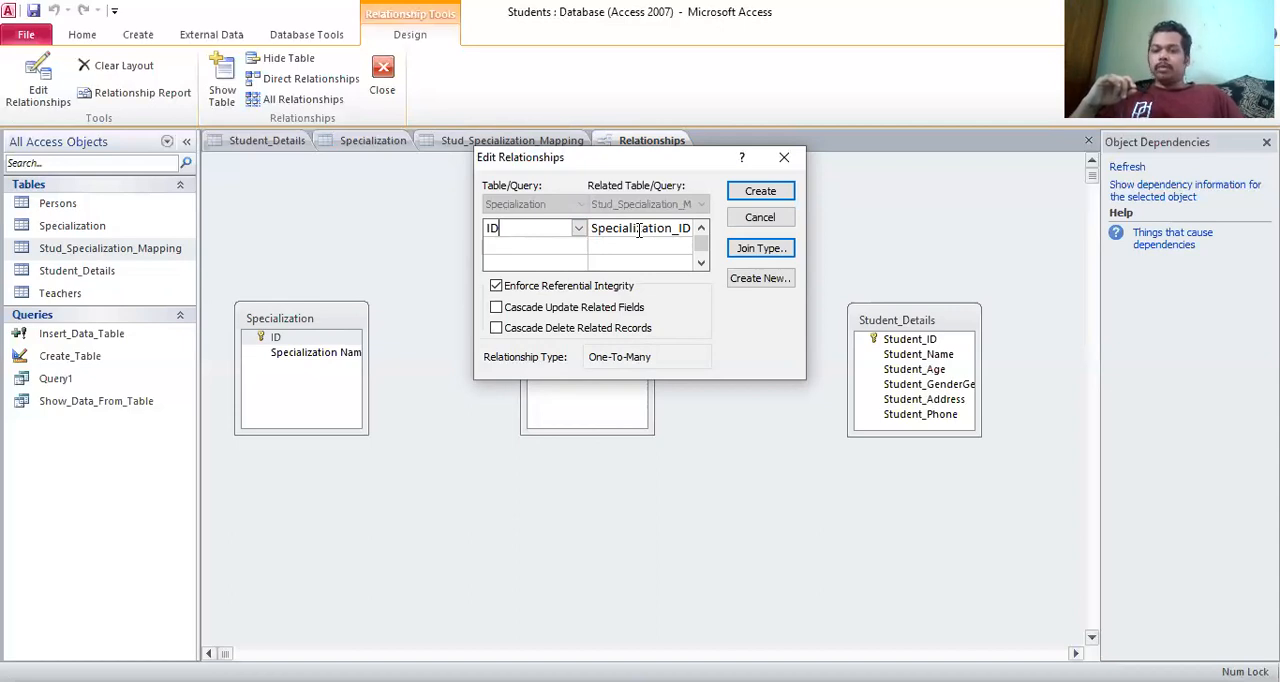
click(736, 248)
click(761, 248)
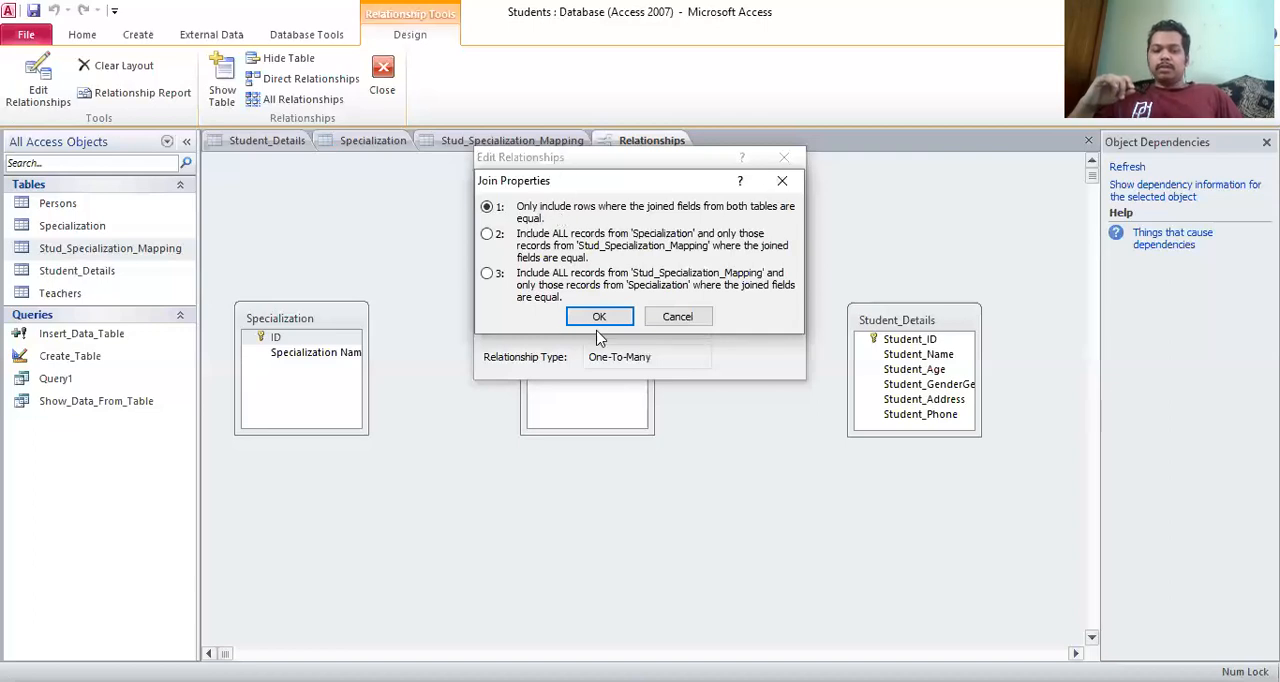
click(597, 318)
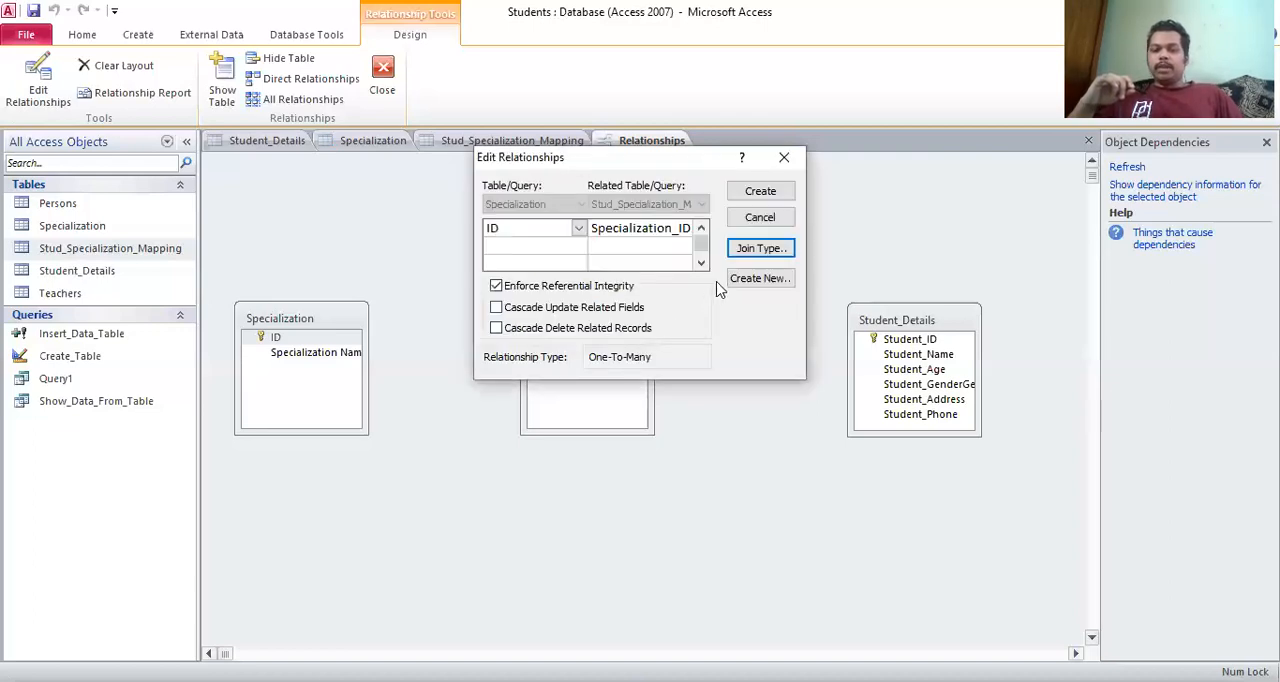
Create the relationship from Specialization's ID to Specialization_ID in Stud_Specialization_Mapping
click(757, 191)
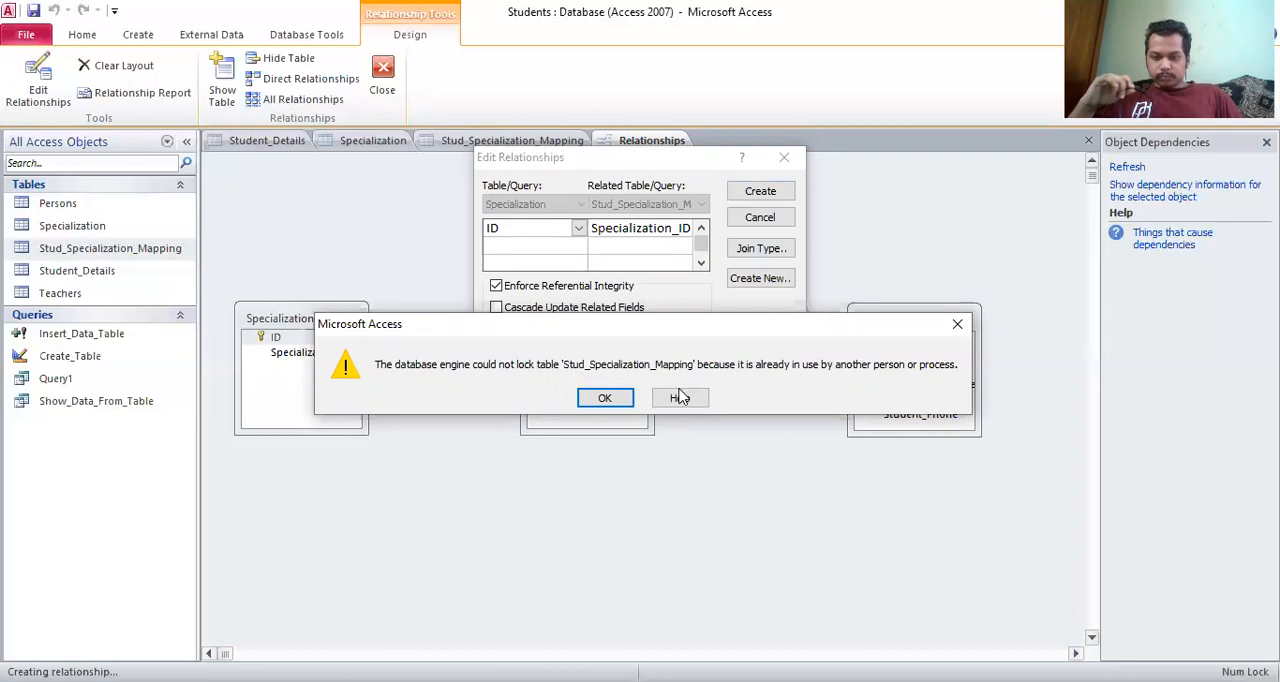
click(605, 398)
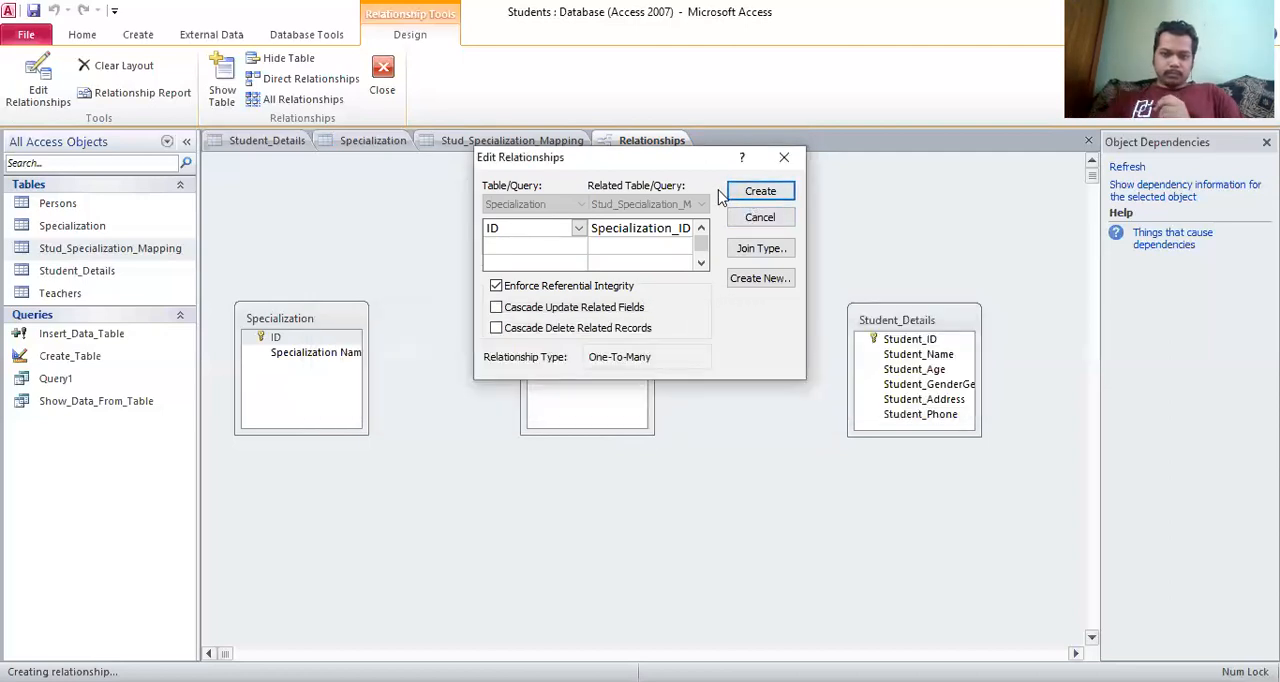
click(735, 190)
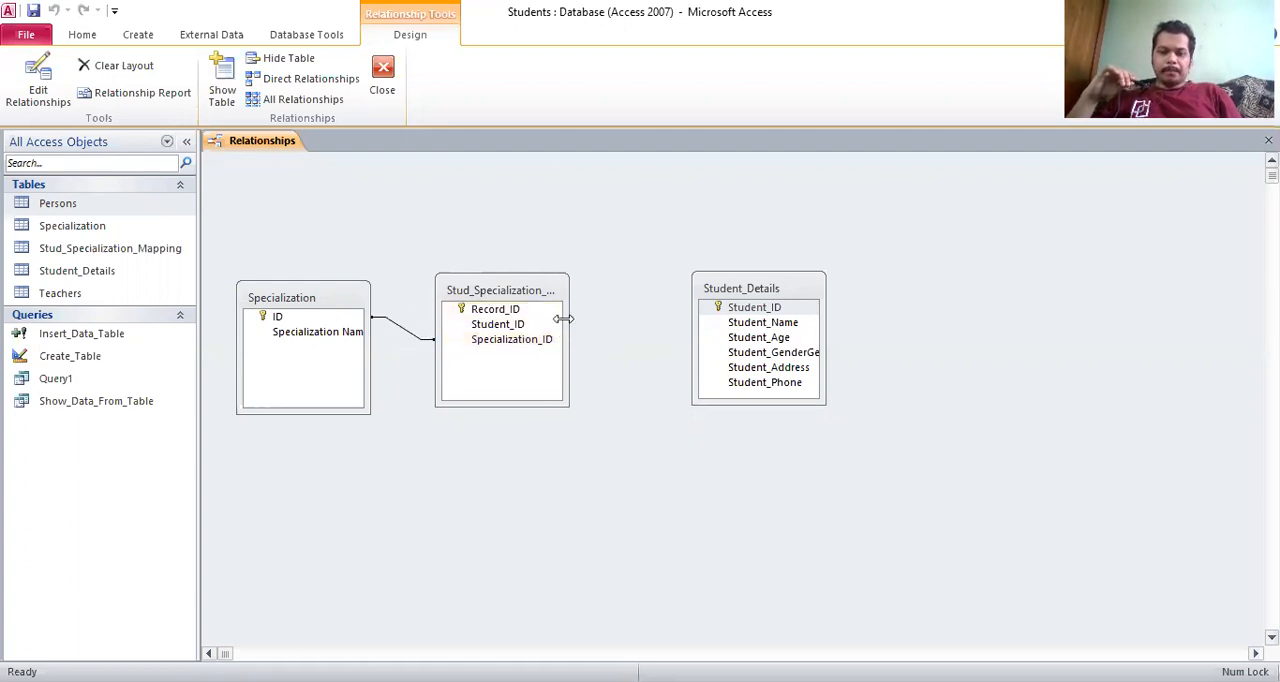
Move Stud_Specialization_Mapping and Student_Details farther right in the layout to widen the spacing between the three tables
click(497, 317)
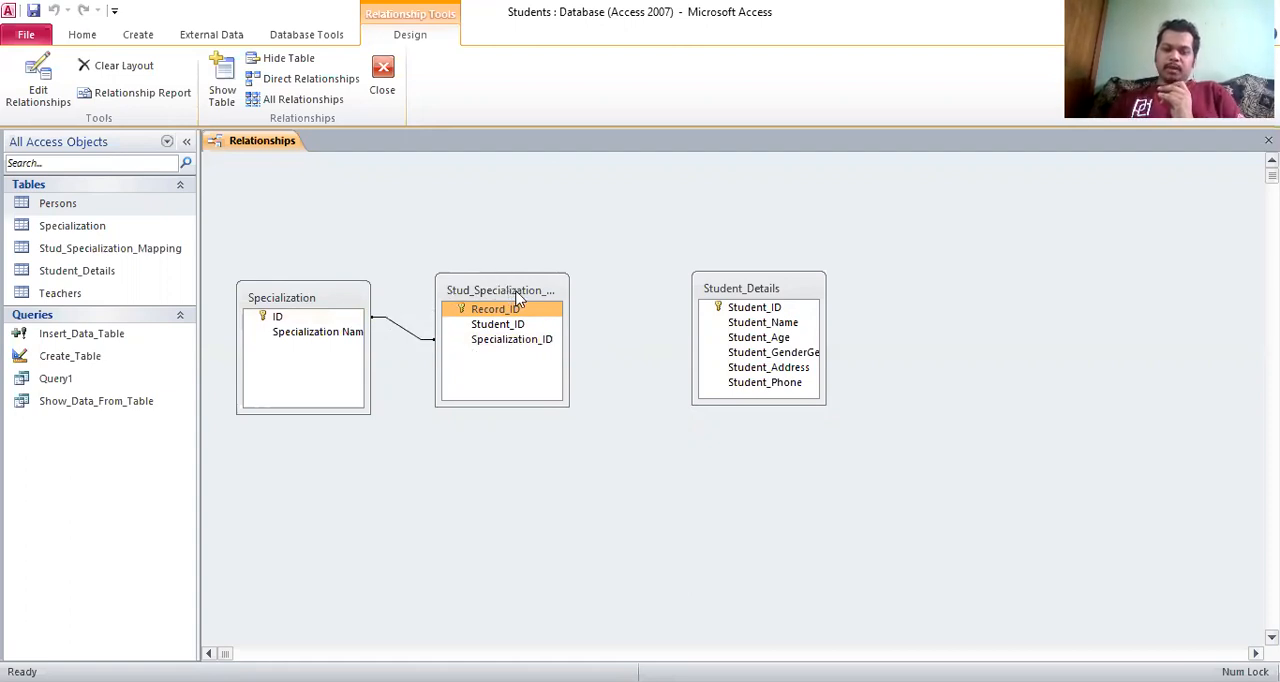
drag(518, 297, 575, 297)
drag(733, 287, 810, 288)
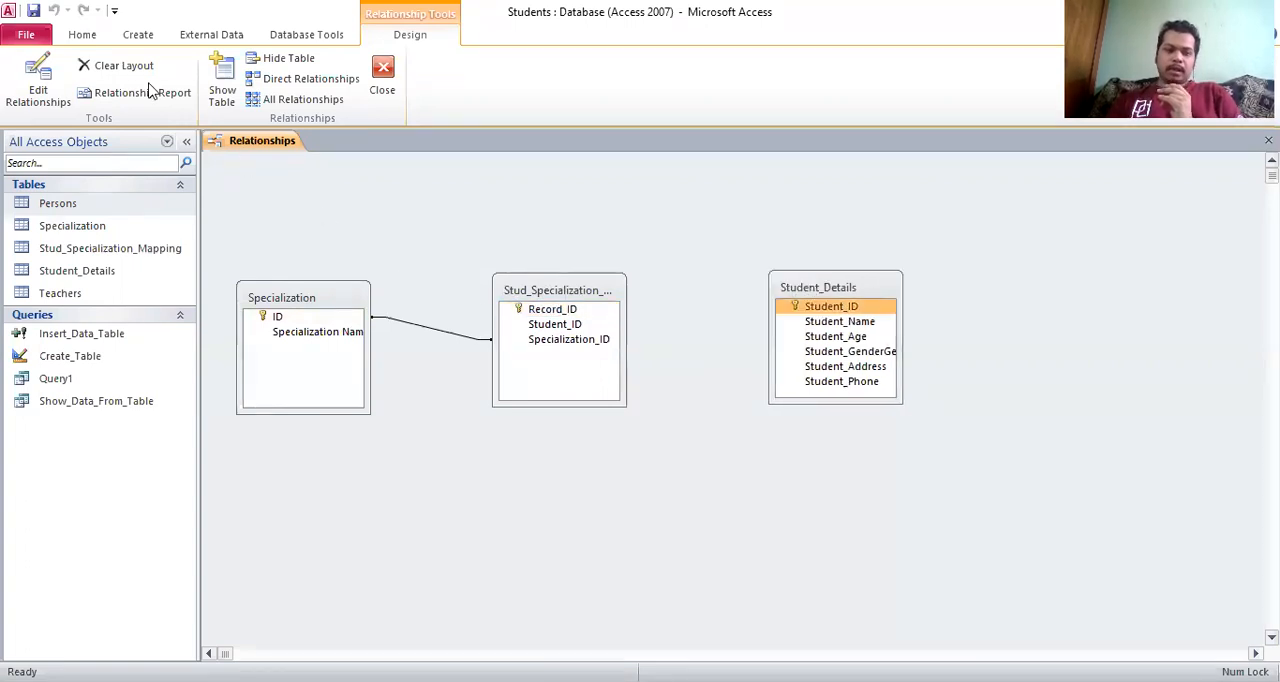
Start a new relationship with Student_Details as the left table and Stud_Specialization_Mapping as the right table
click(55, 78)
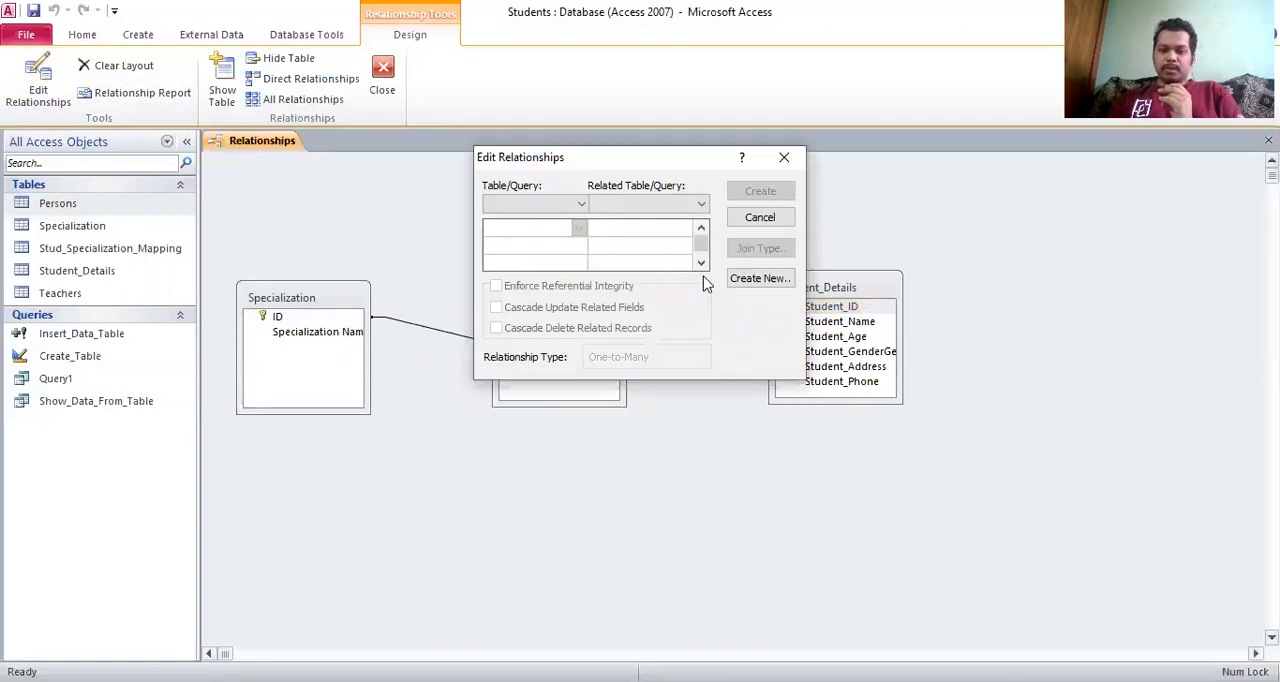
click(755, 279)
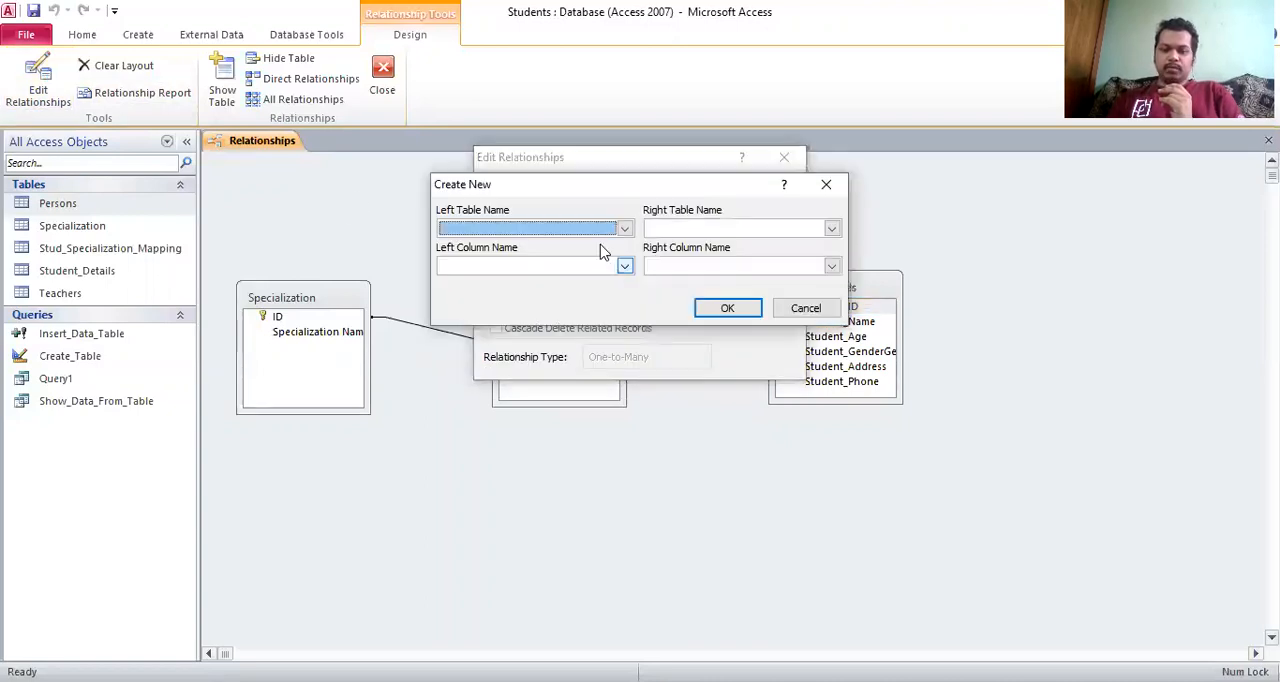
click(600, 228)
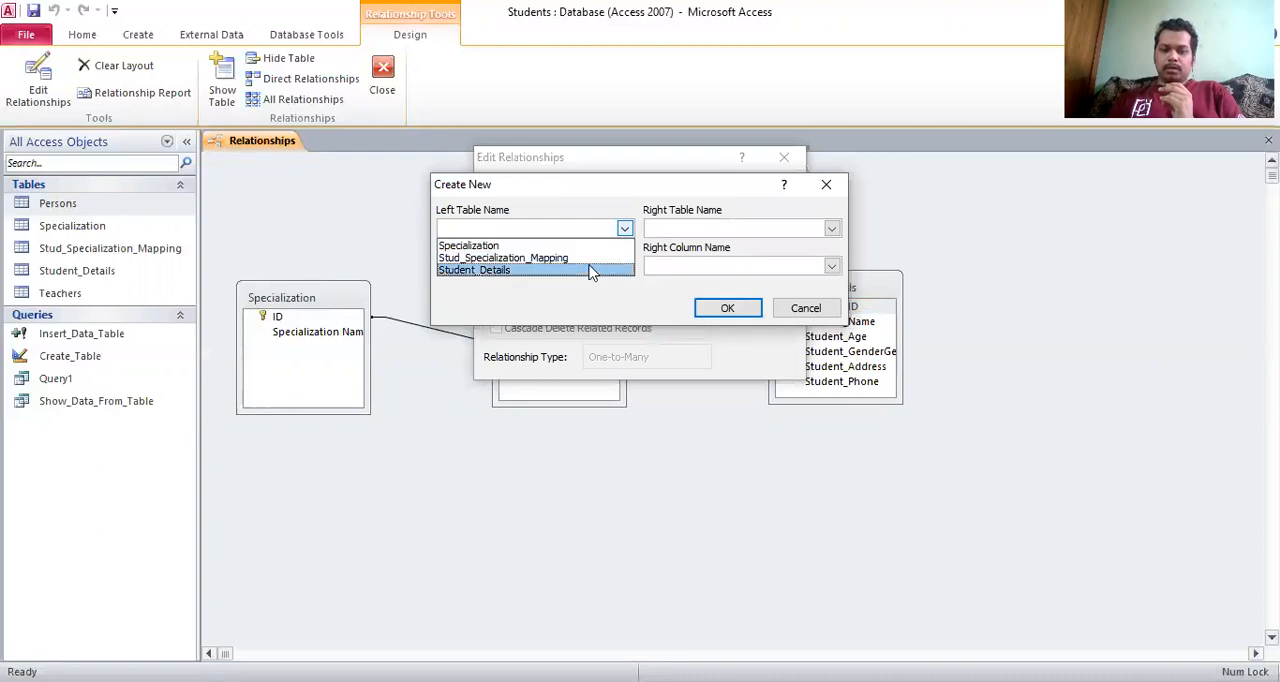
click(590, 270)
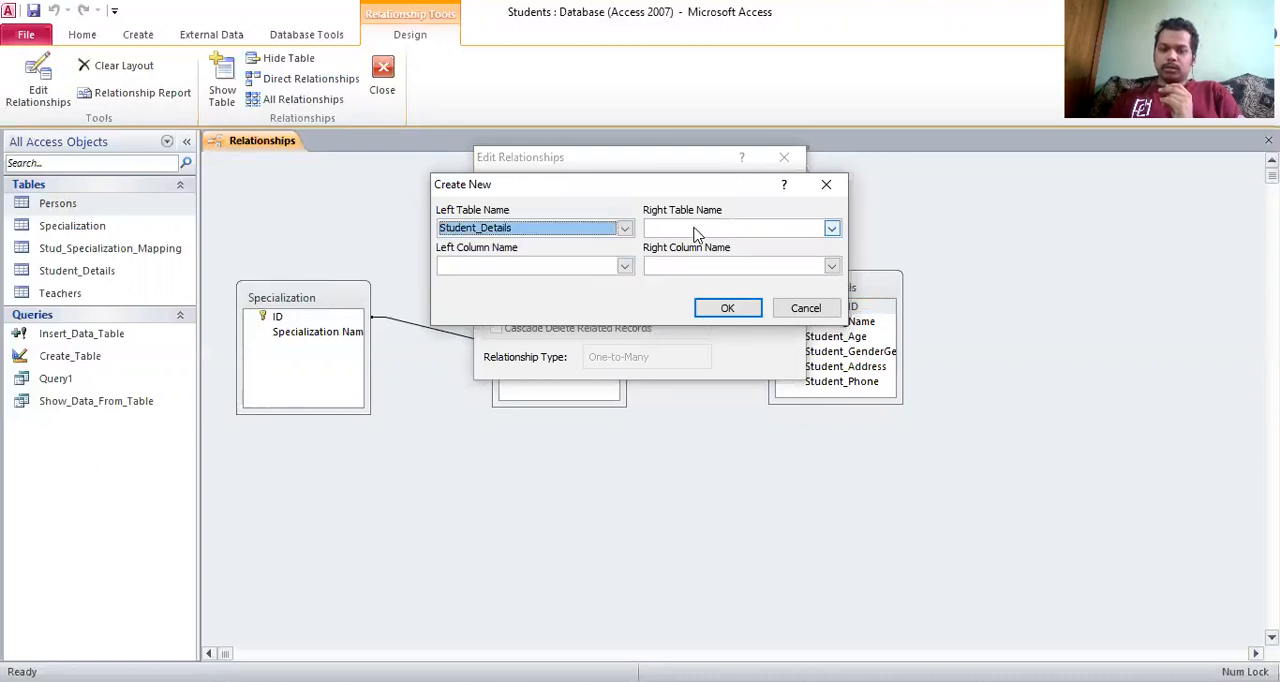
click(697, 228)
click(697, 258)
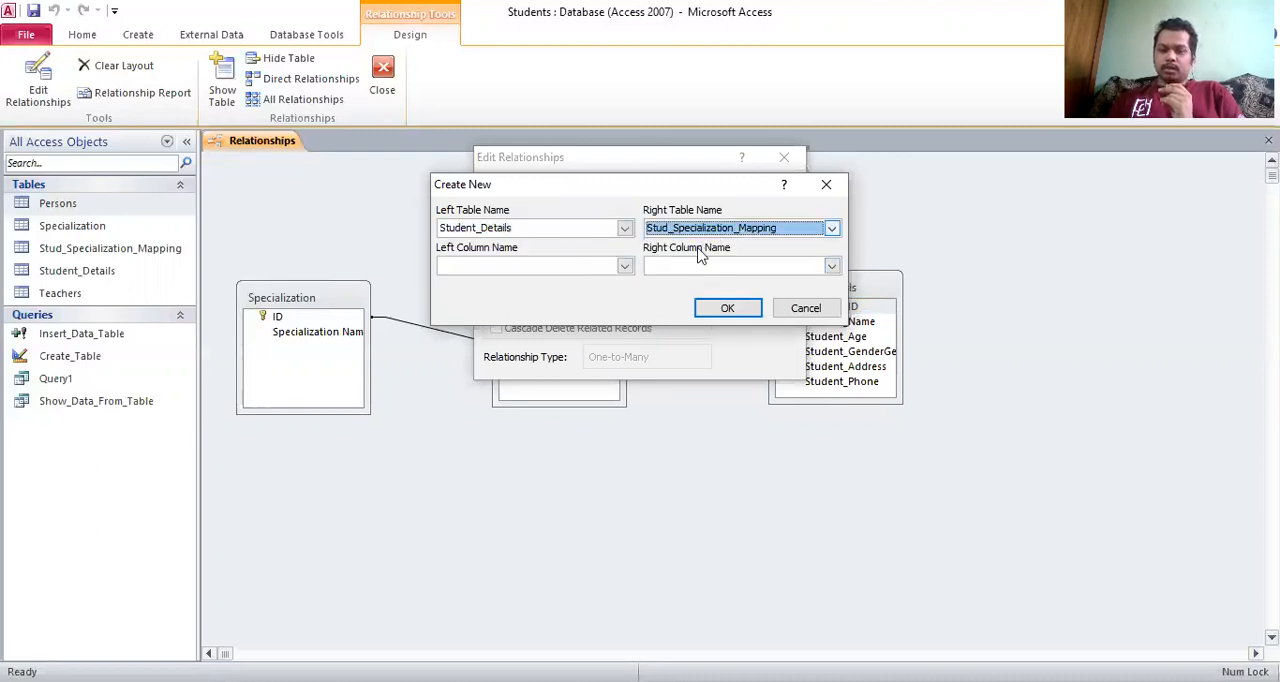
Match Student_ID in Student_Details to Student_ID in Stud_Specialization_Mapping and create the relationship
click(624, 265)
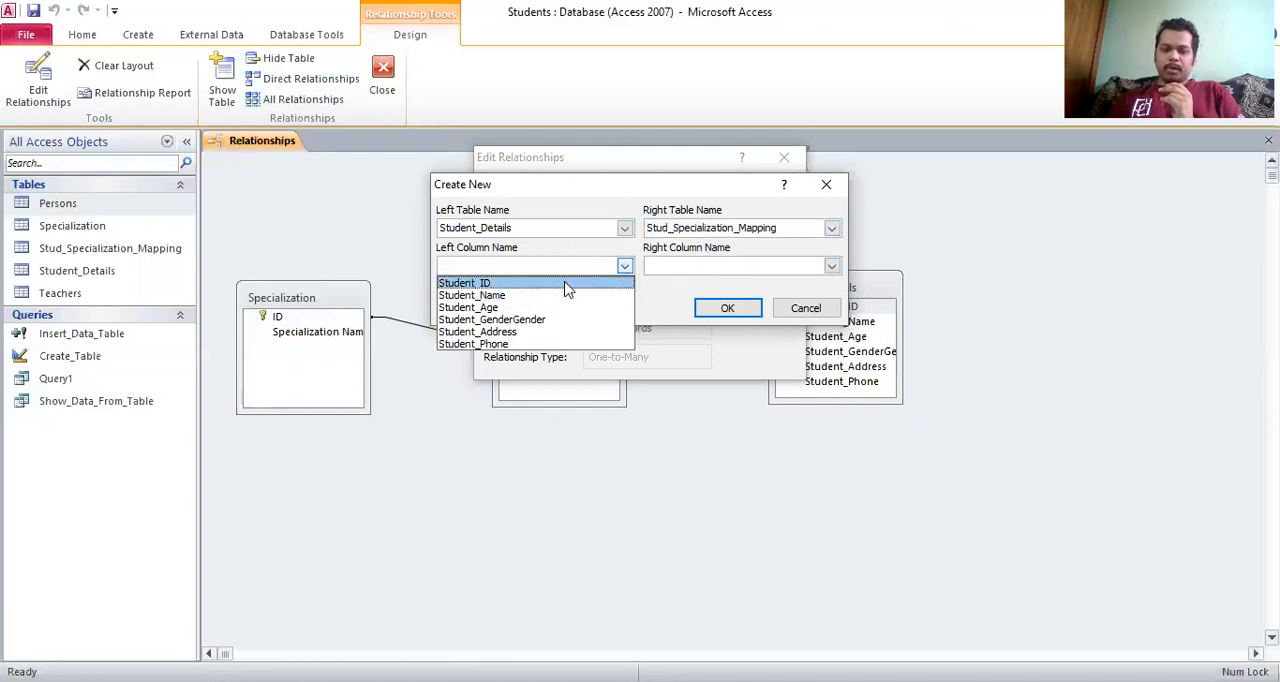
click(566, 286)
click(831, 266)
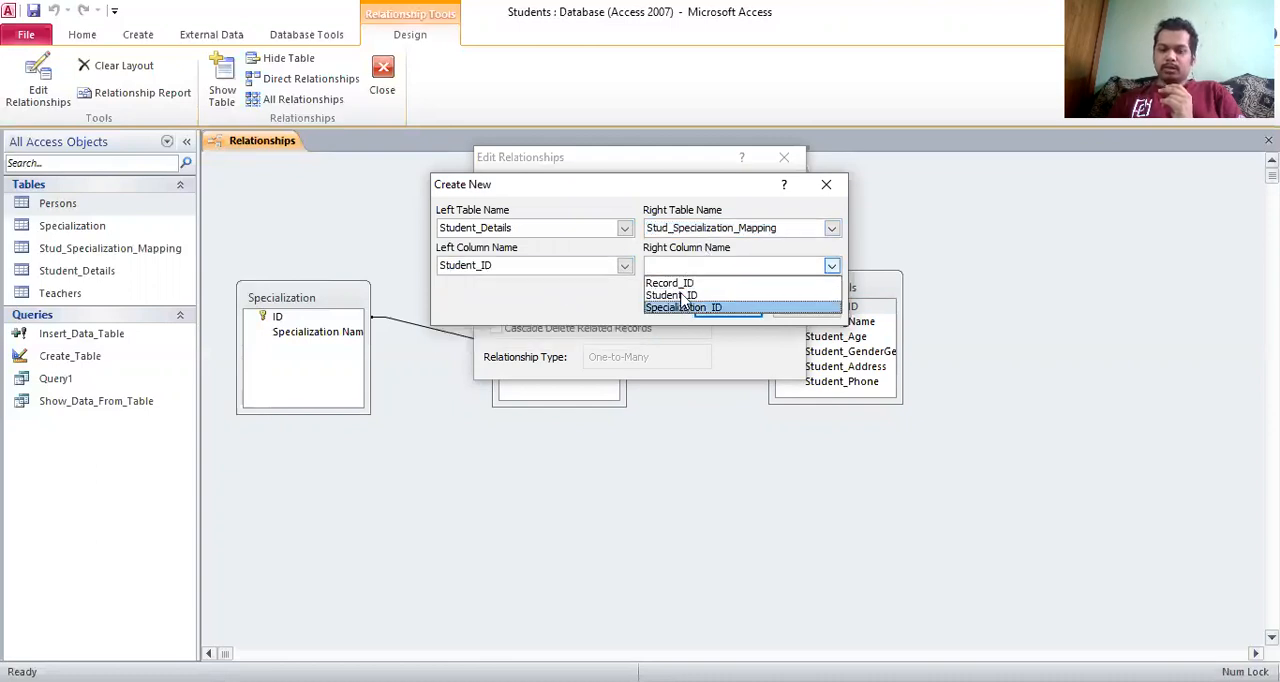
click(681, 296)
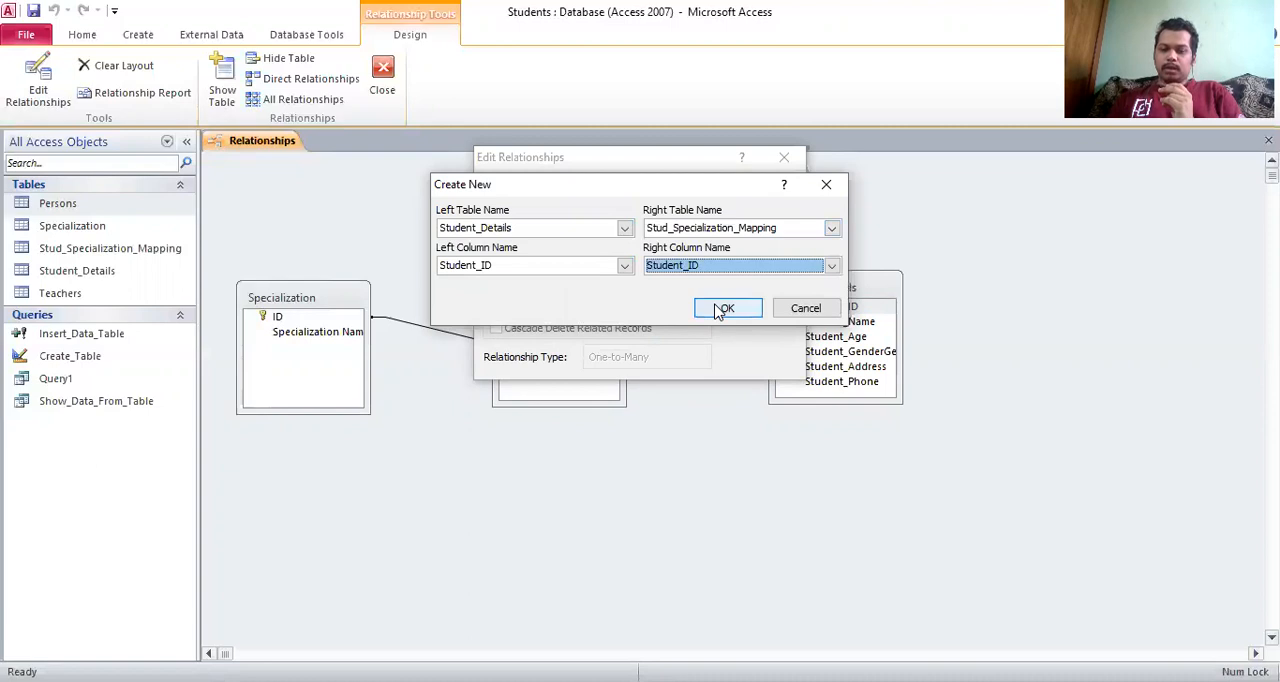
click(724, 308)
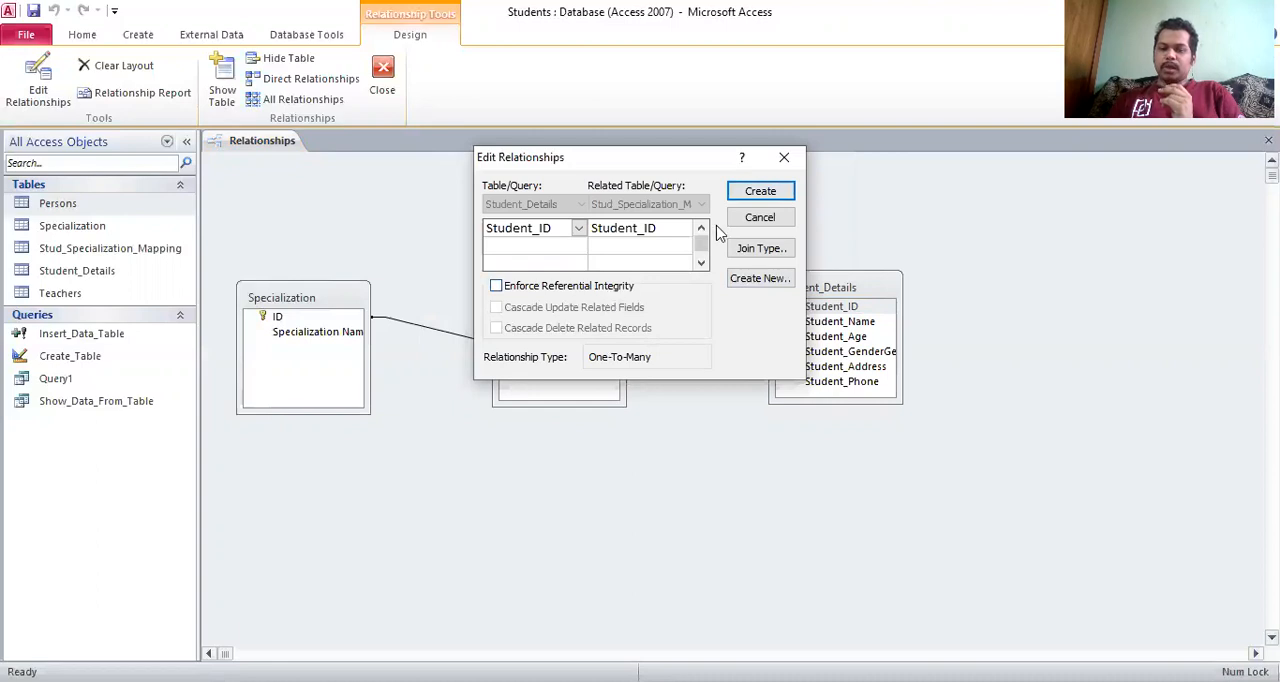
click(760, 191)
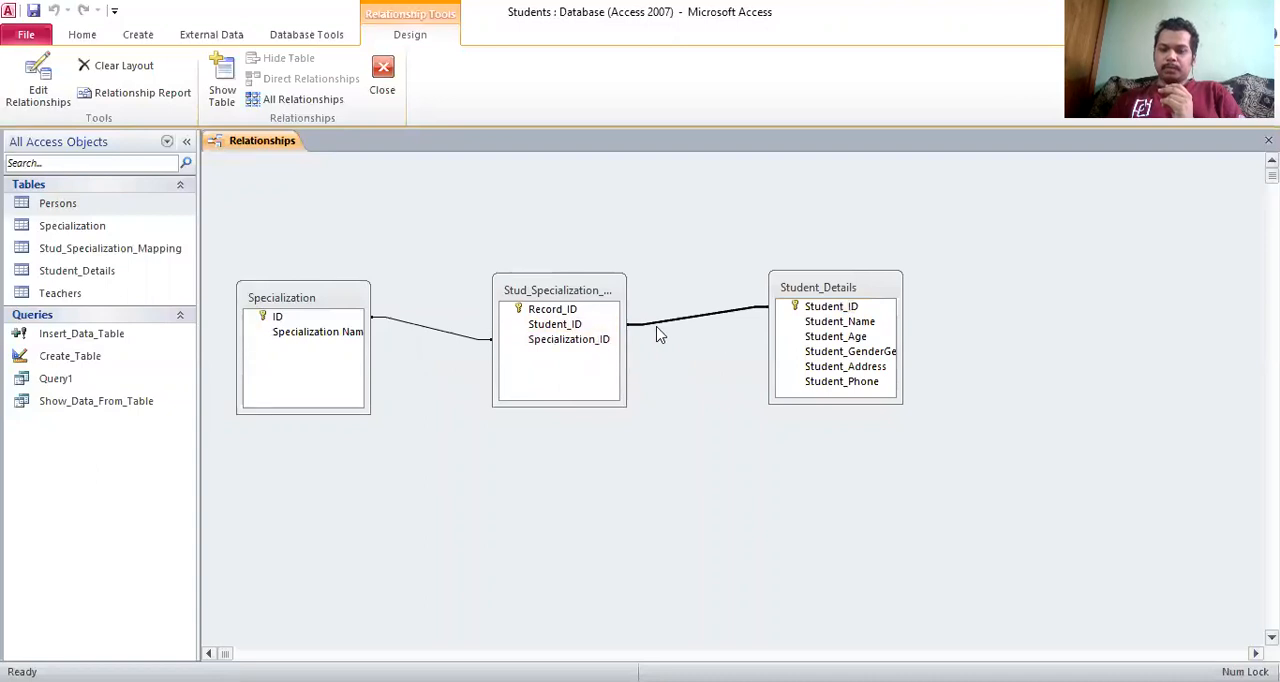
Rearrange the layout so Stud_Specialization_Mapping sits below and between Specialization and Student_Details, with the two outer tables moved inward
drag(812, 287, 816, 303)
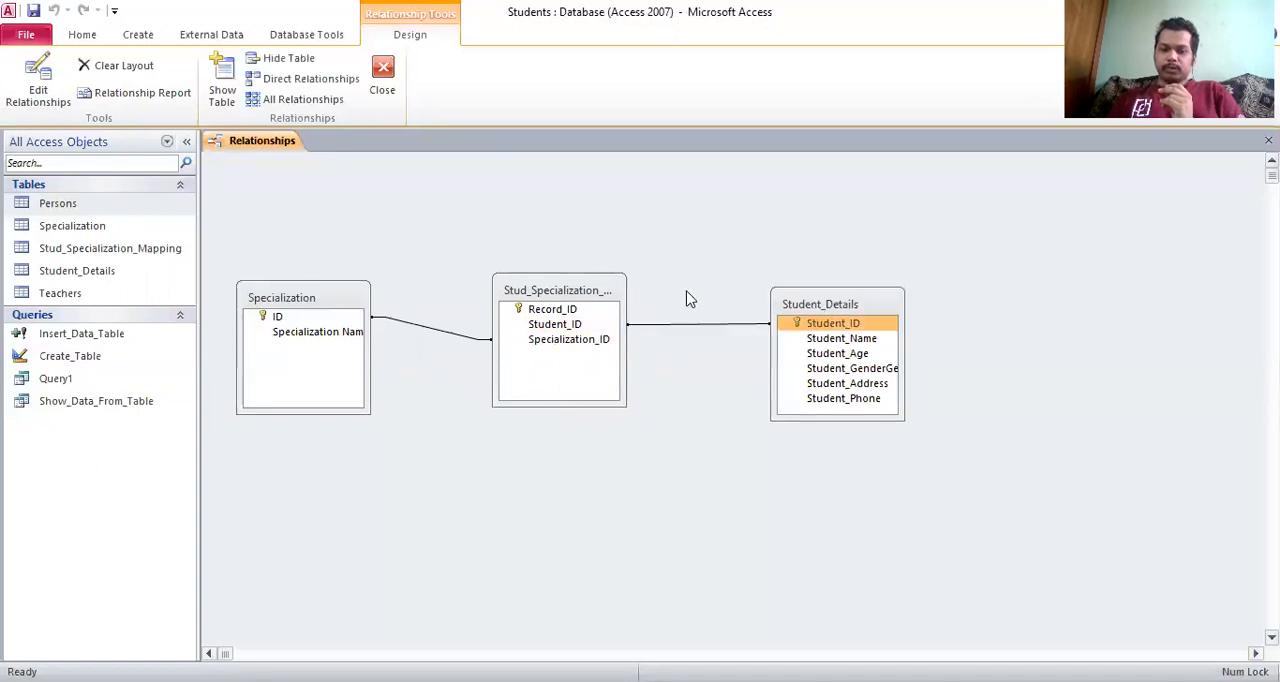
click(564, 290)
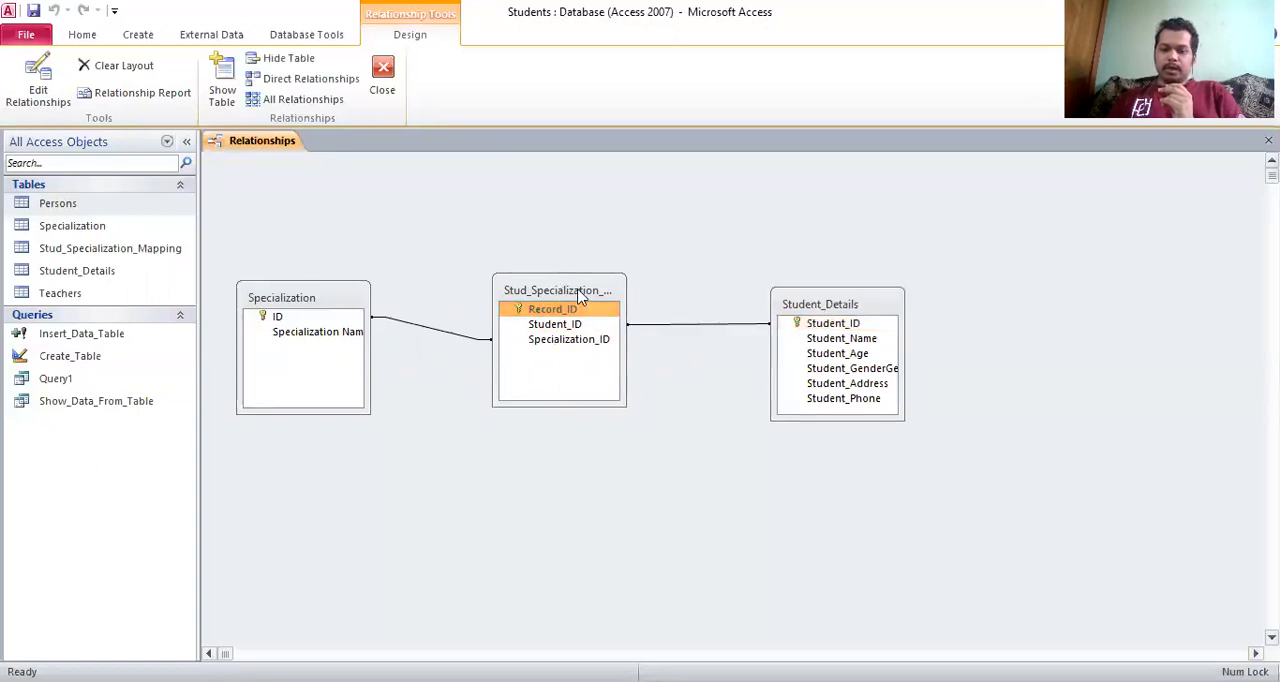
drag(578, 293, 592, 403)
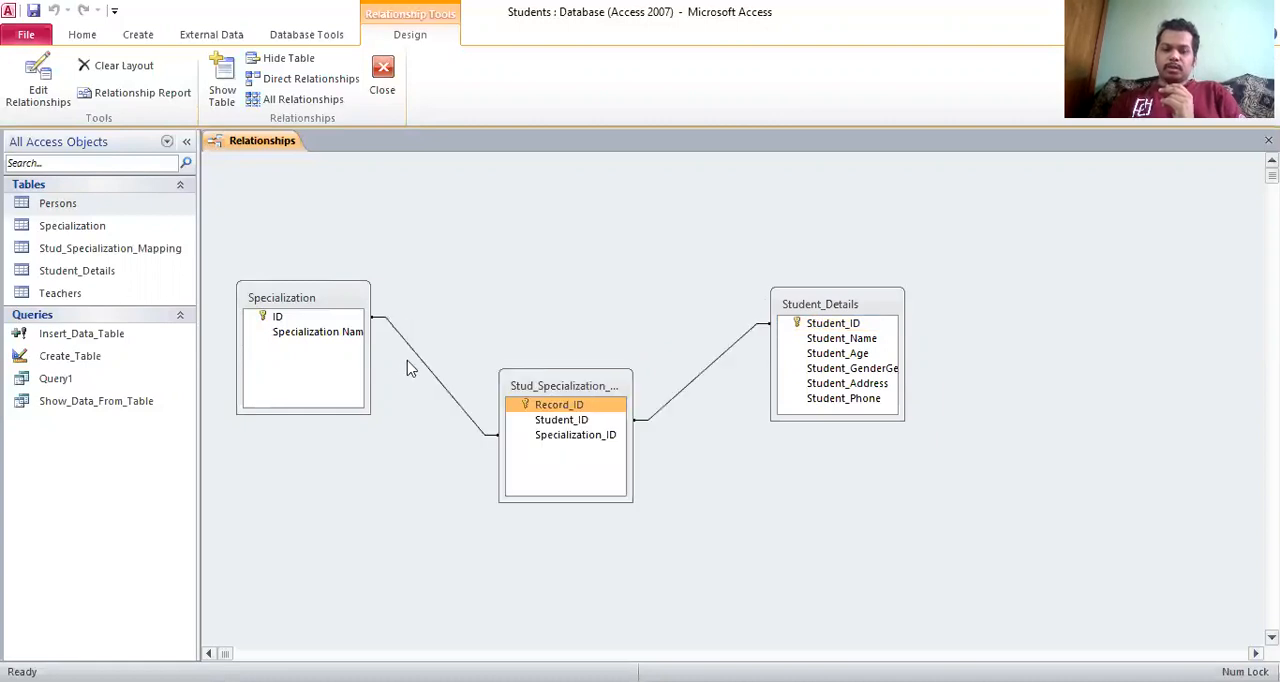
click(352, 305)
drag(352, 305, 413, 274)
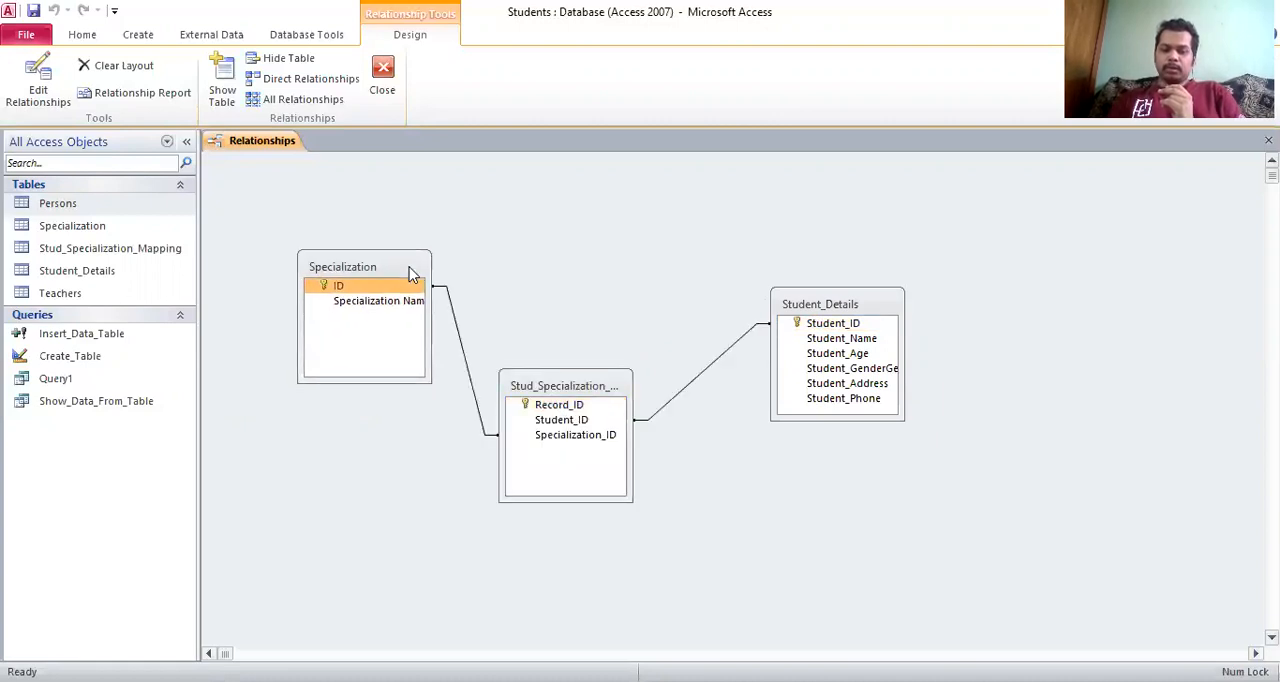
click(838, 304)
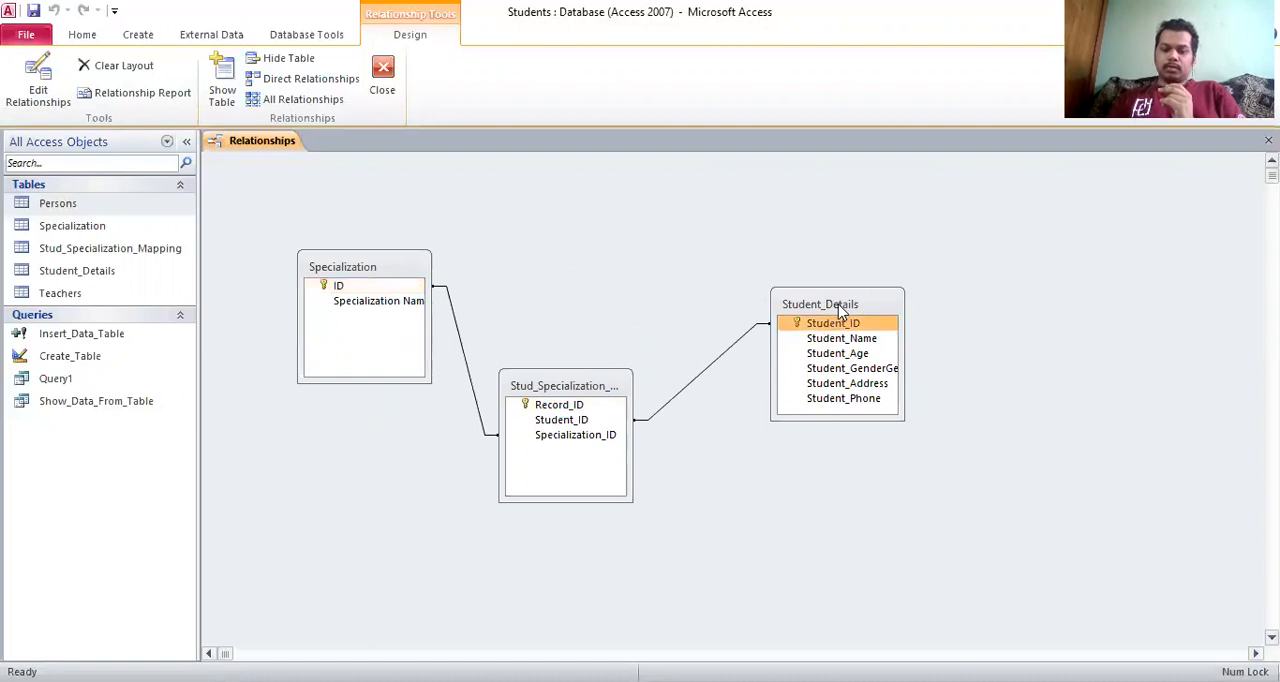
drag(838, 304, 763, 274)
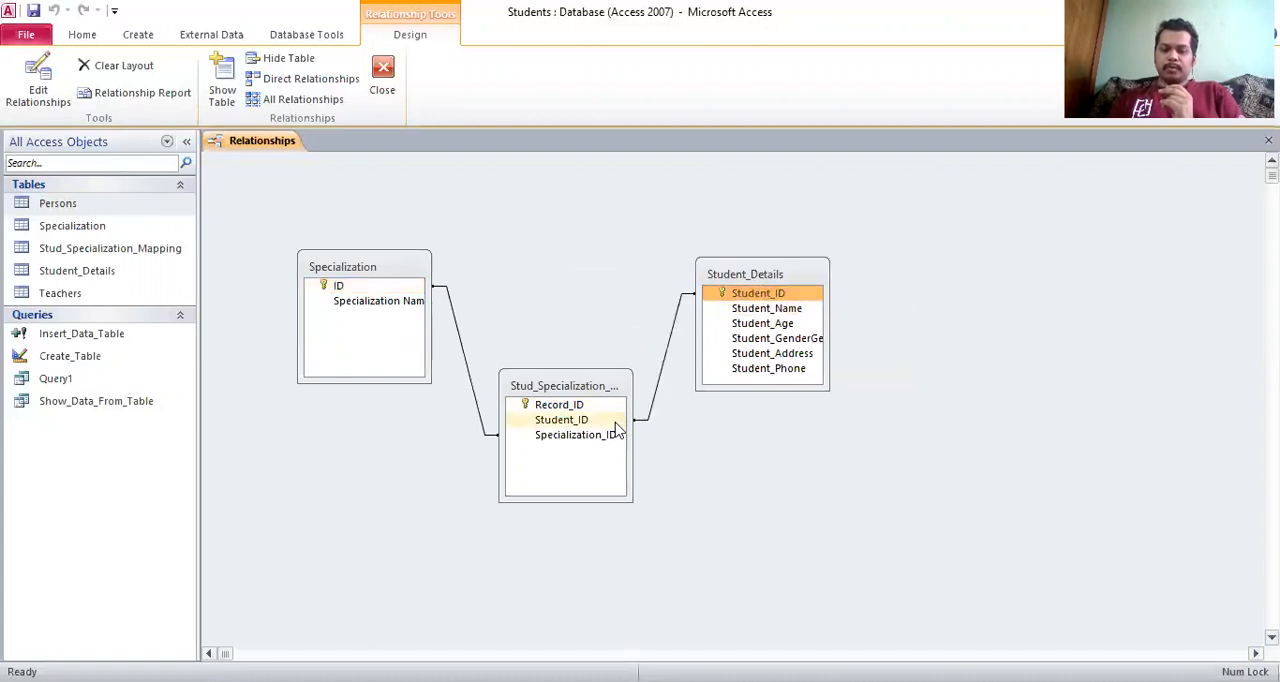
Review the join properties of the relationship between Specialization and Stud_Specialization_Mapping, and close them without changes
drag(370, 300, 545, 445)
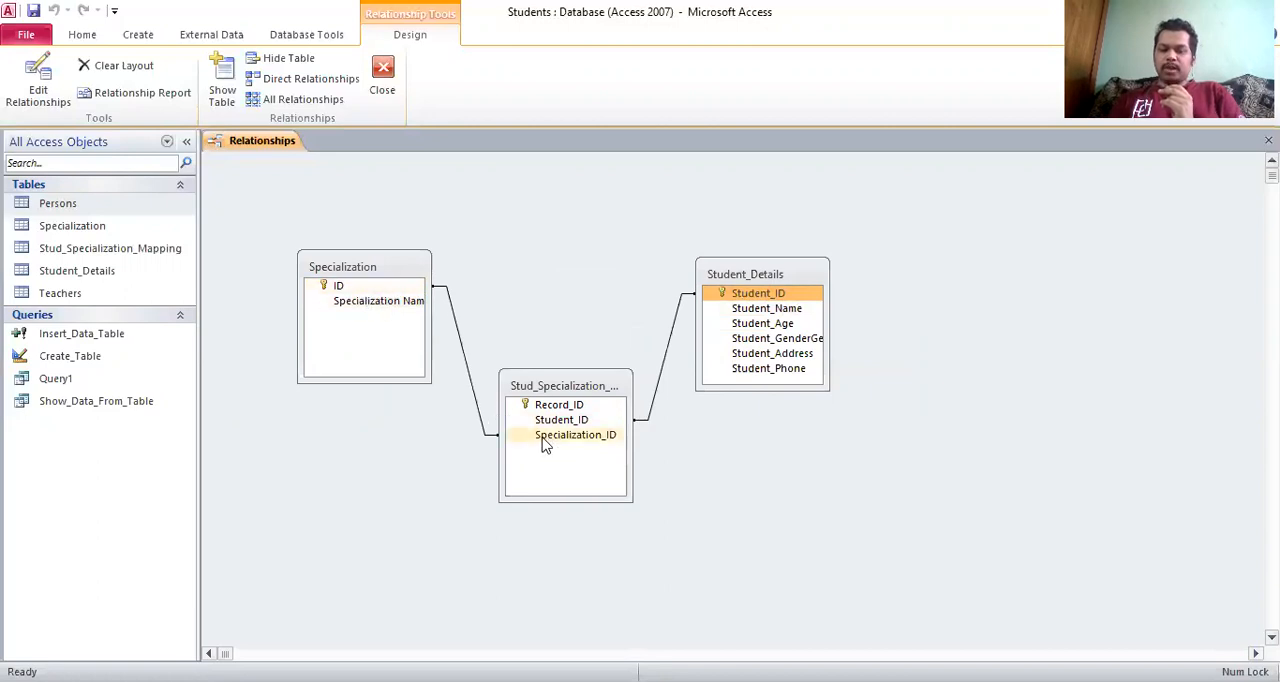
click(466, 362)
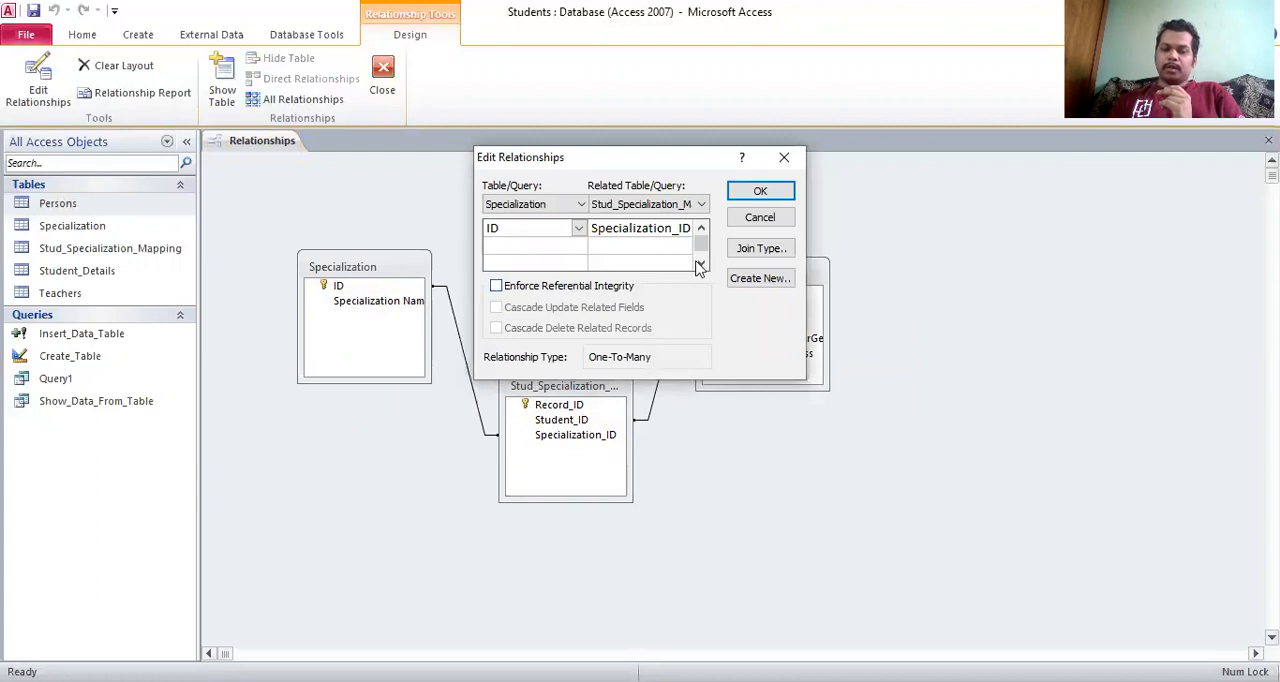
click(758, 248)
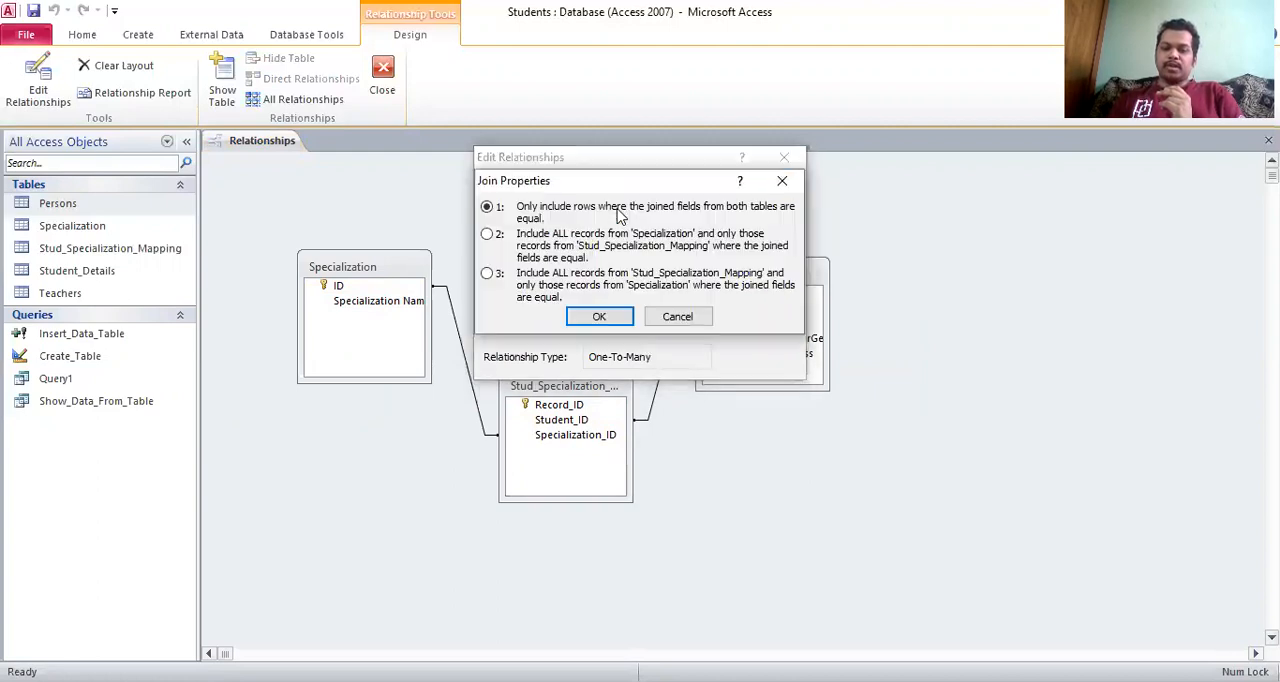
click(784, 178)
click(785, 160)
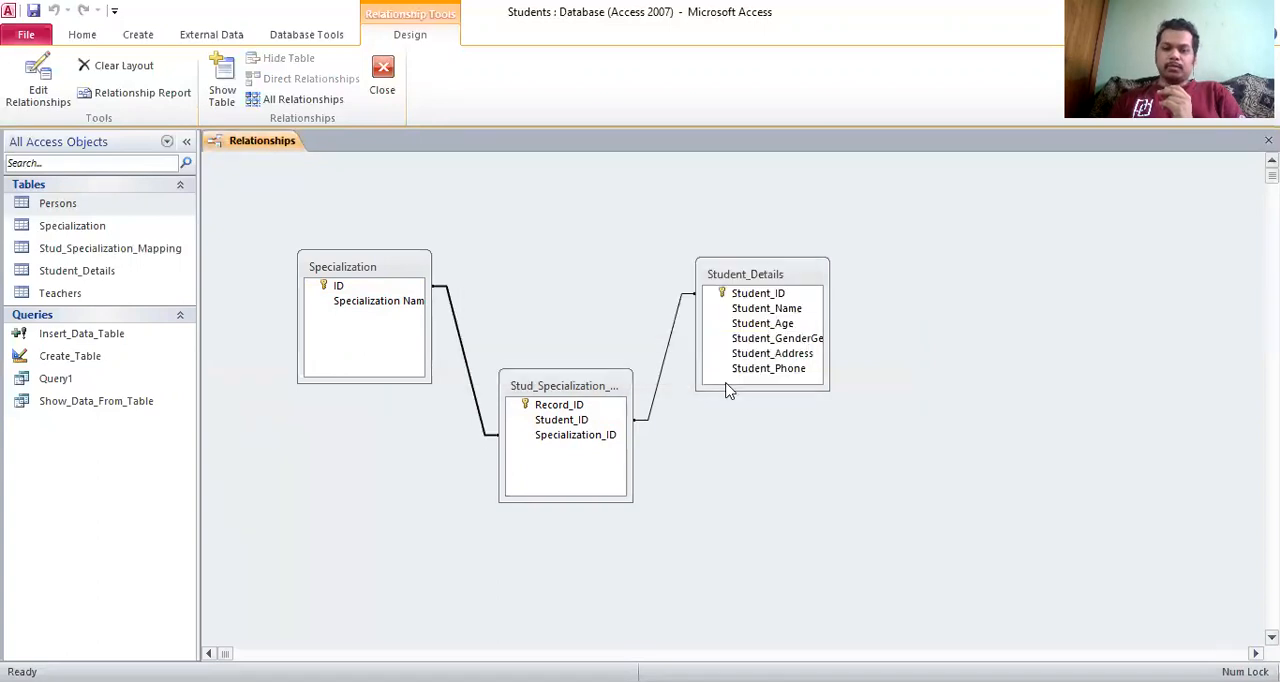